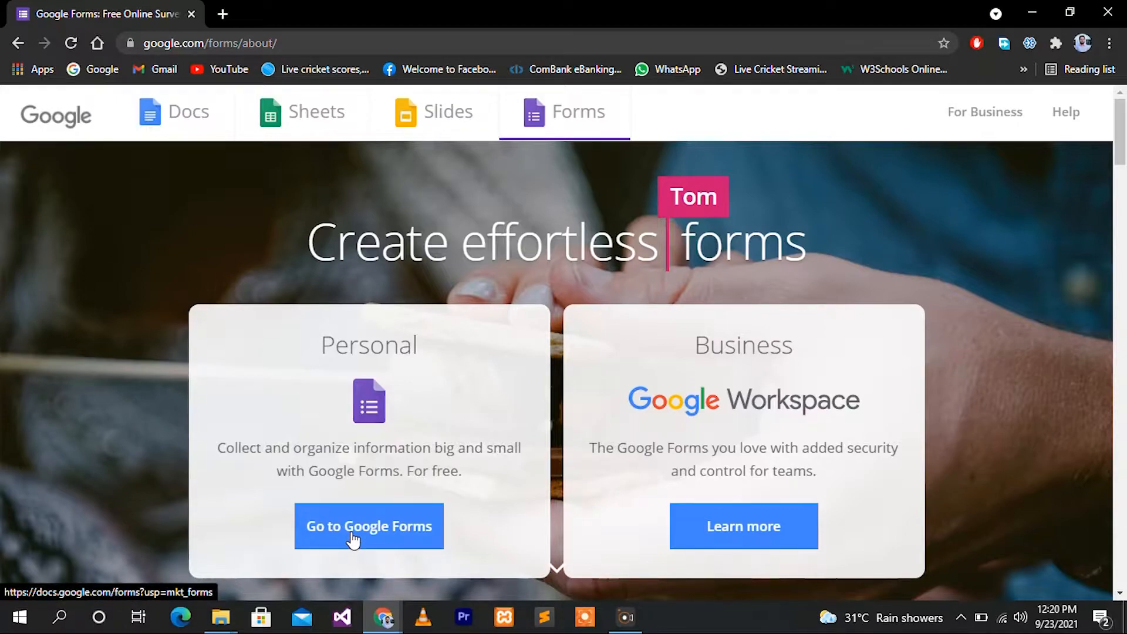
# Go from the introduction page to the Google Forms home page
pyautogui.click(352, 535)
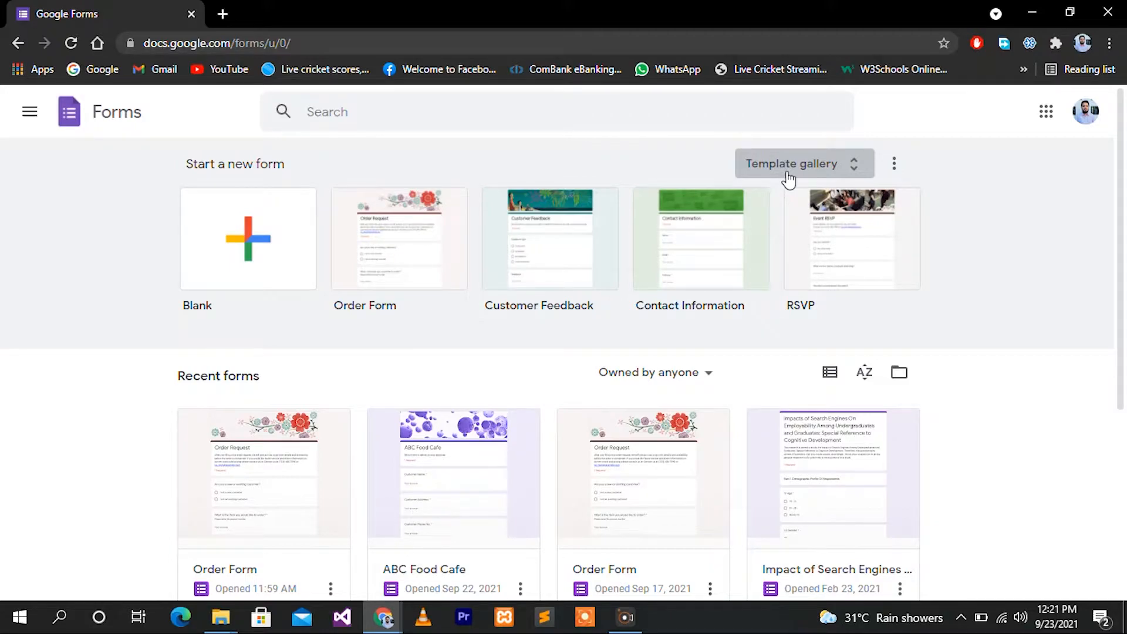
# Open the template gallery and scroll down to the Work templates to find Order Form
pyautogui.click(787, 172)
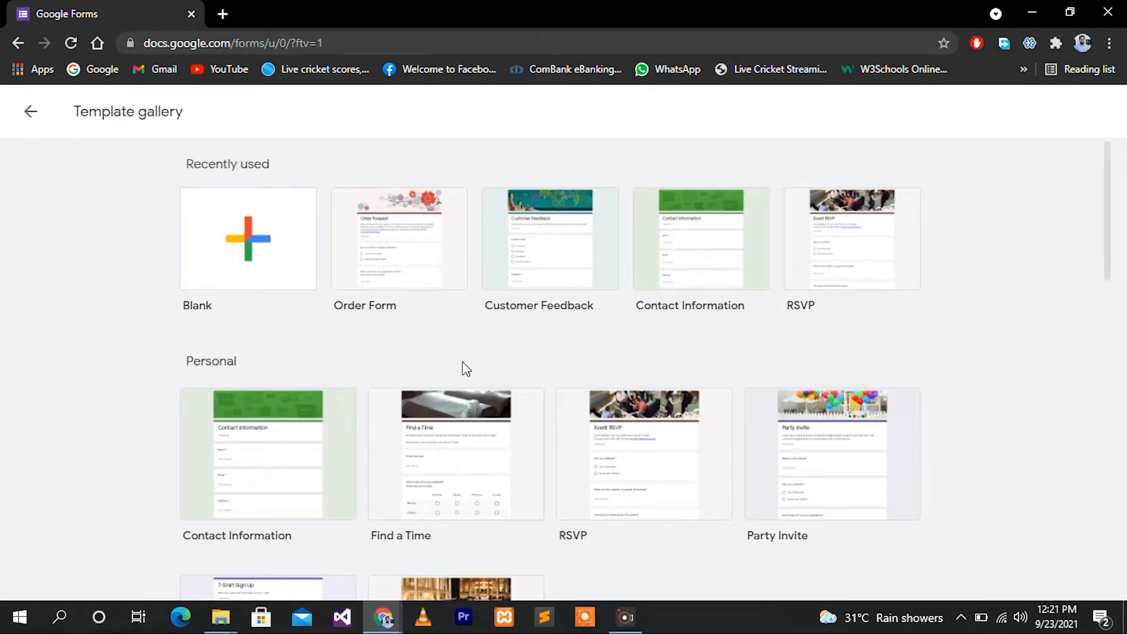
pyautogui.scroll(-2, 159, 421)
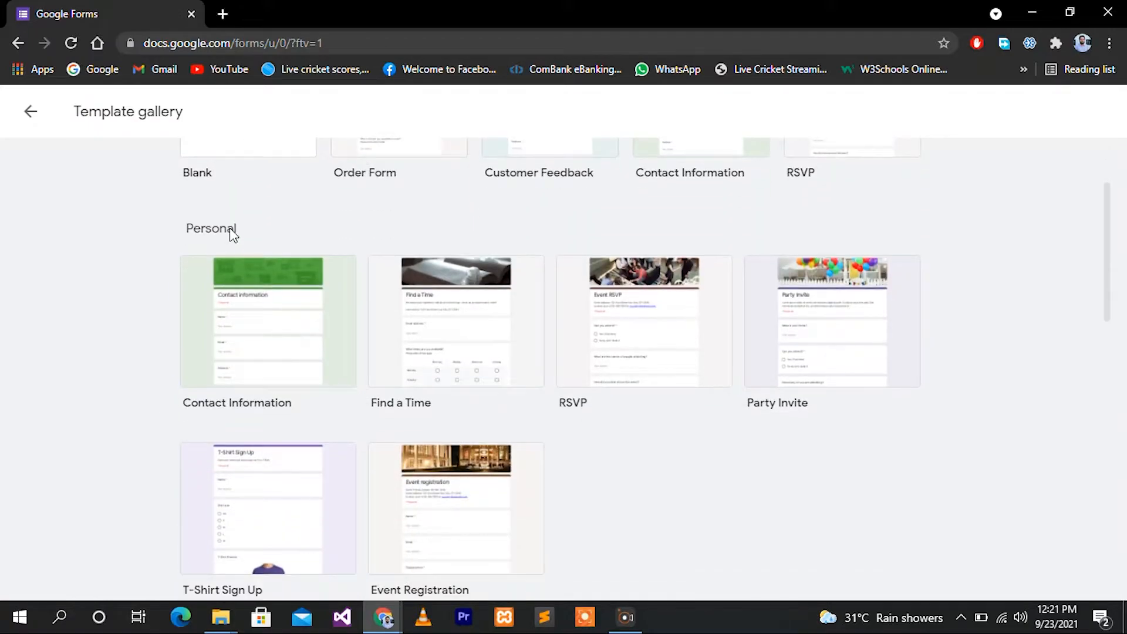
pyautogui.scroll(-5, 104, 423)
pyautogui.scroll(-8, 105, 424)
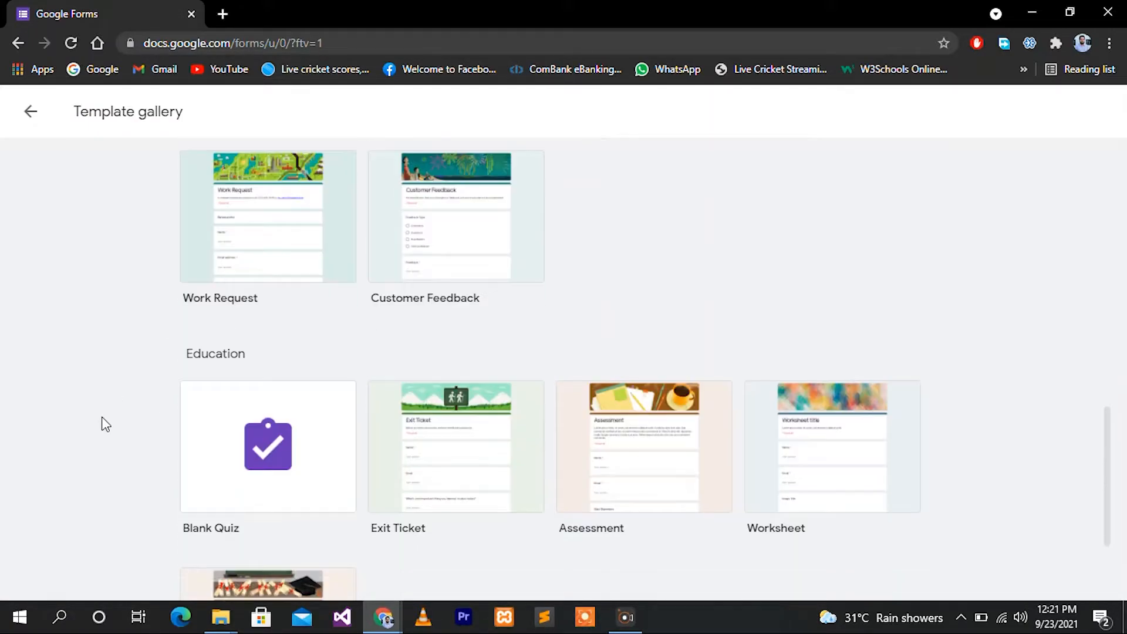
pyautogui.scroll(-3, 88, 430)
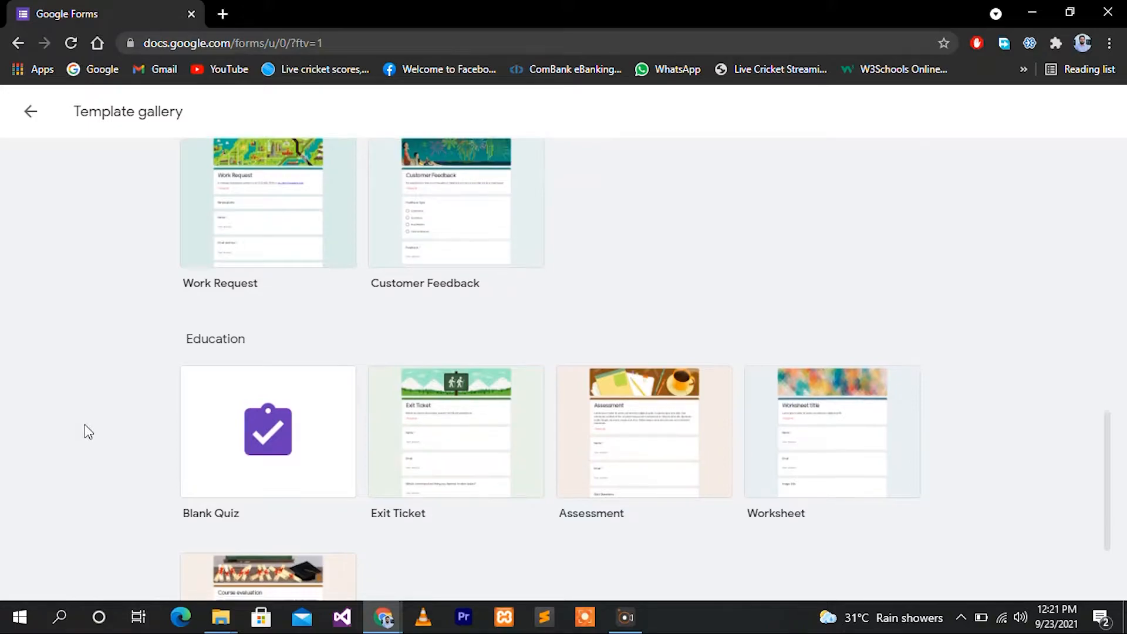
pyautogui.scroll(10, 88, 432)
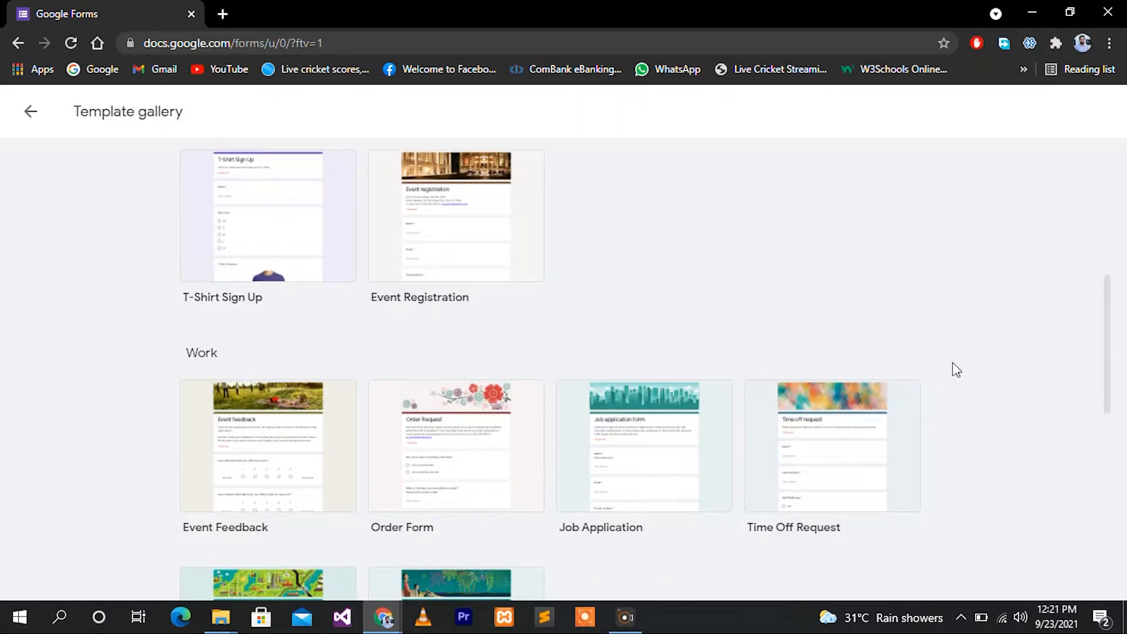
pyautogui.scroll(-2, 963, 374)
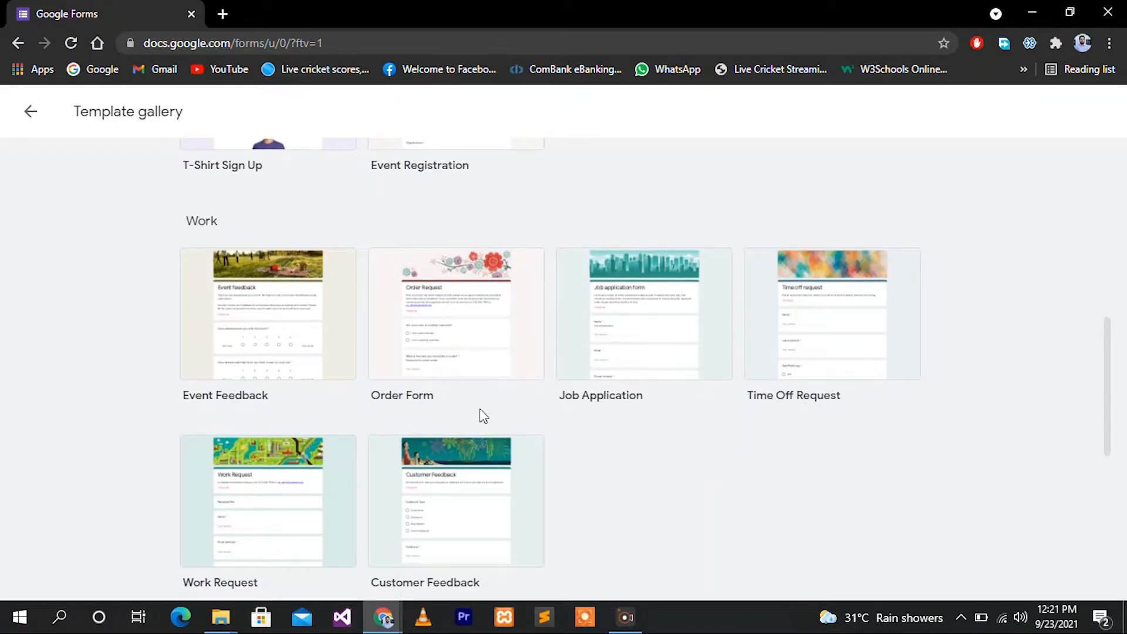
# Create a form from the Order Form template, review its Order Request questions, then return to the gallery
pyautogui.click(470, 320)
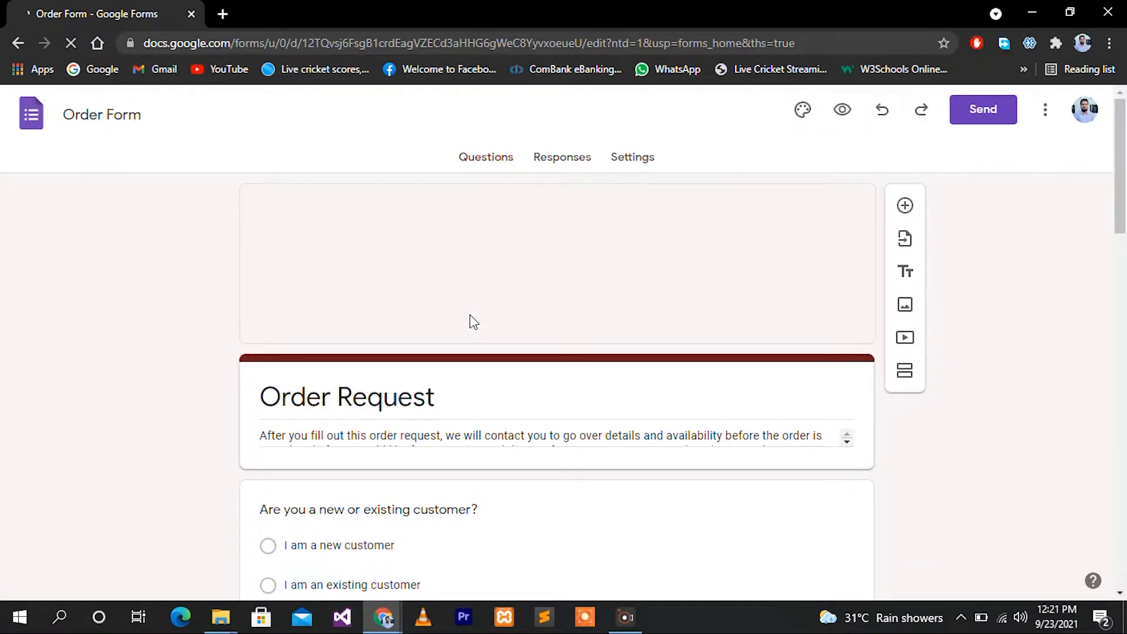
pyautogui.scroll(-5, 675, 426)
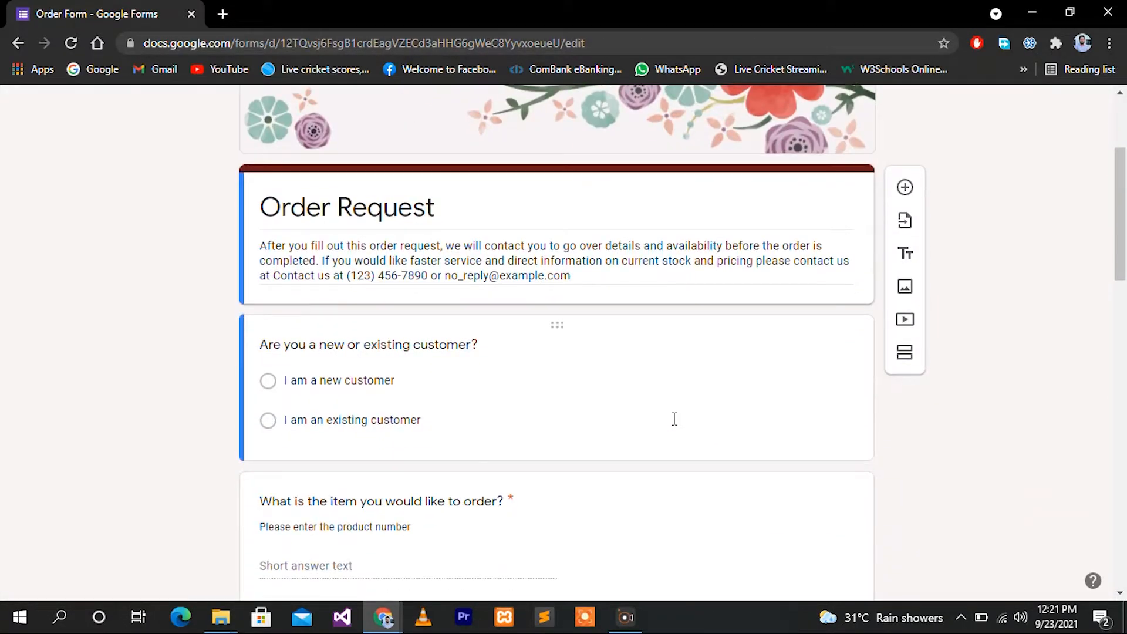
pyautogui.scroll(-9, 675, 426)
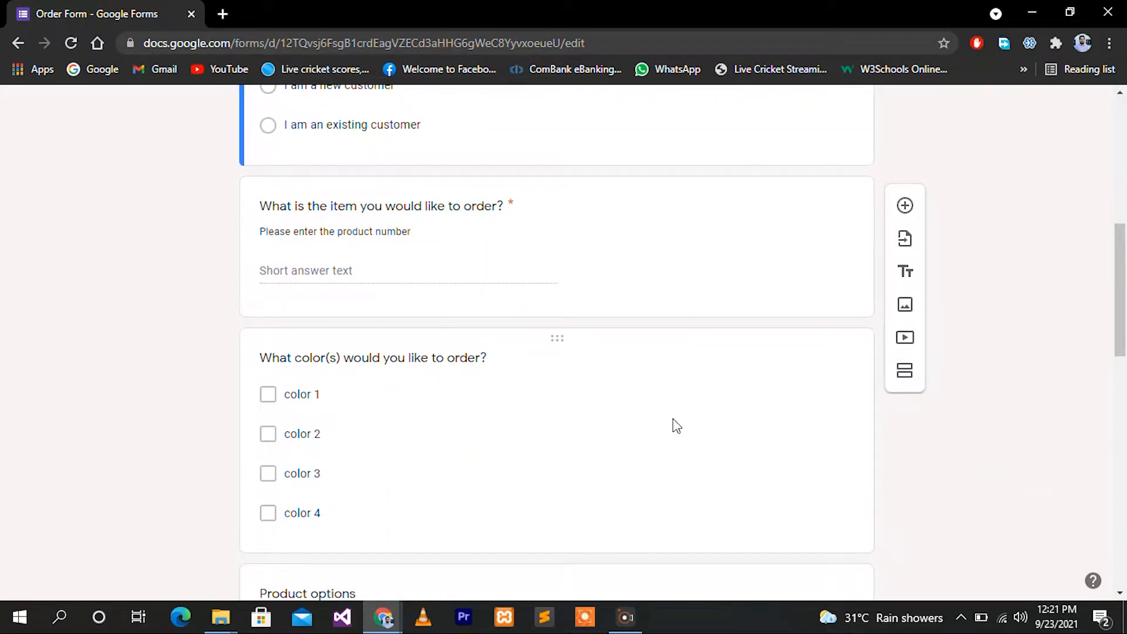
pyautogui.scroll(-10, 673, 418)
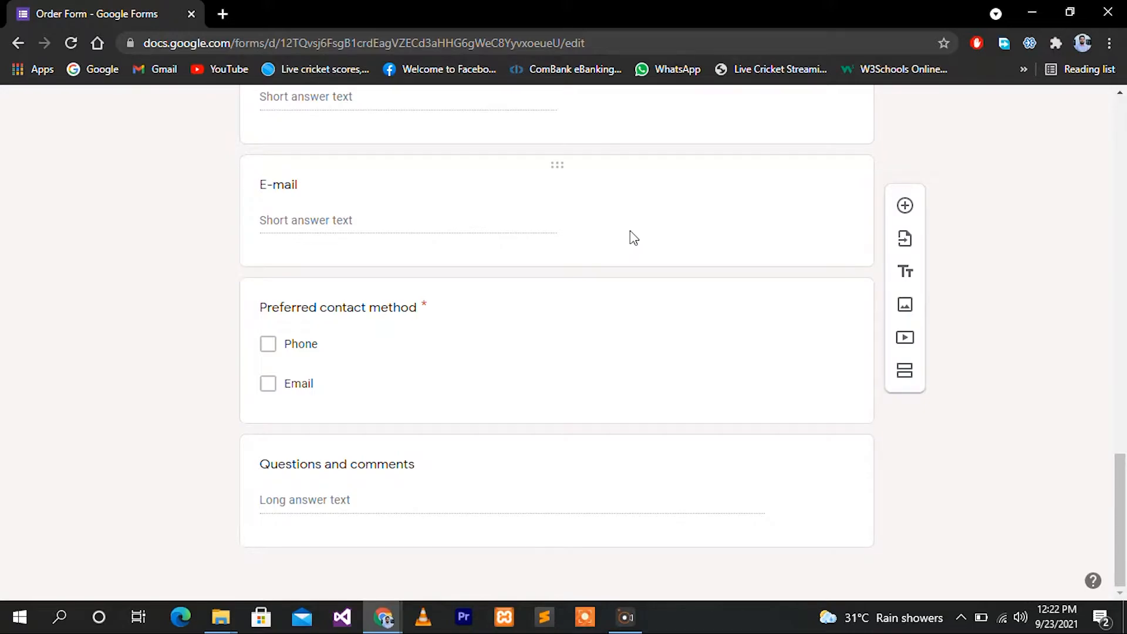
pyautogui.scroll(20, 630, 231)
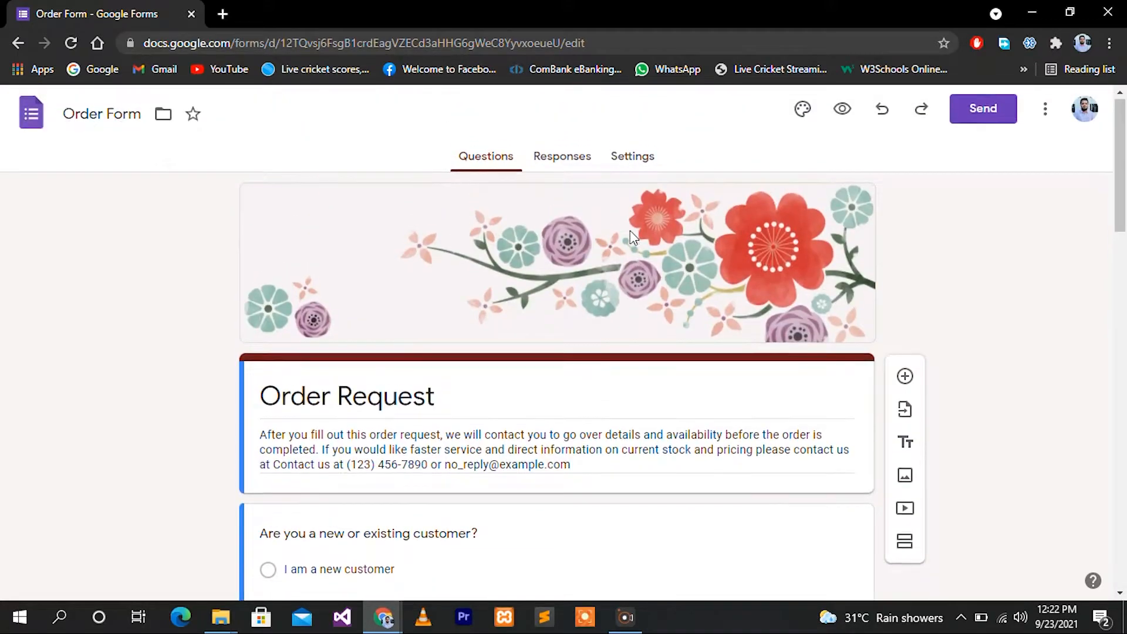
pyautogui.click(17, 44)
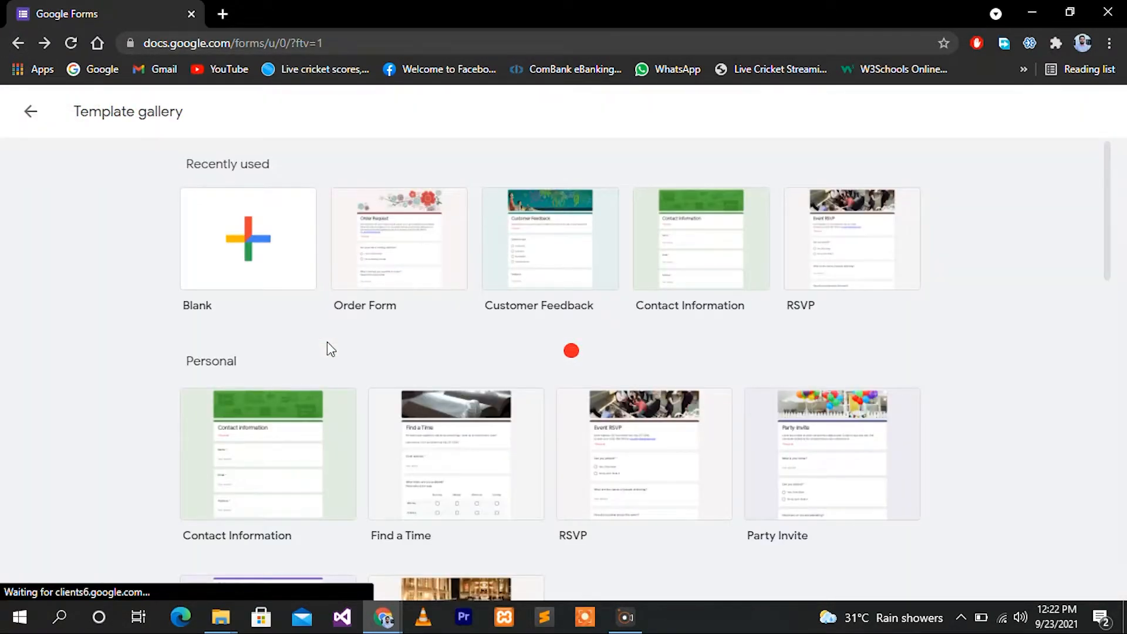
# Start a Blank form and clear its 'Untitled form' title
pyautogui.click(263, 246)
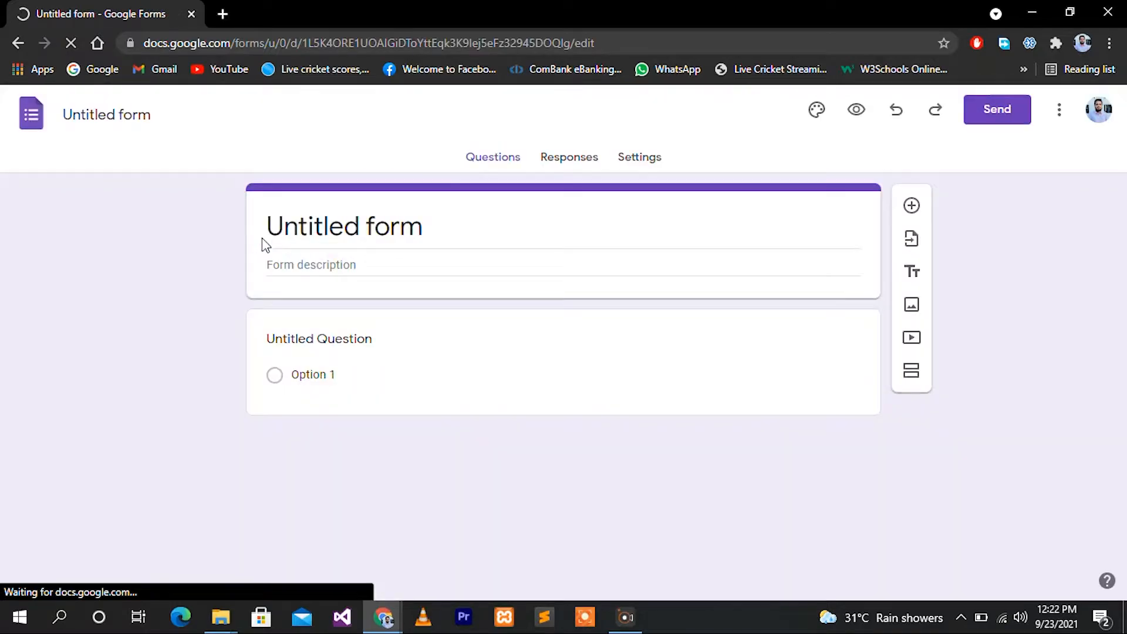
pyautogui.click(382, 228)
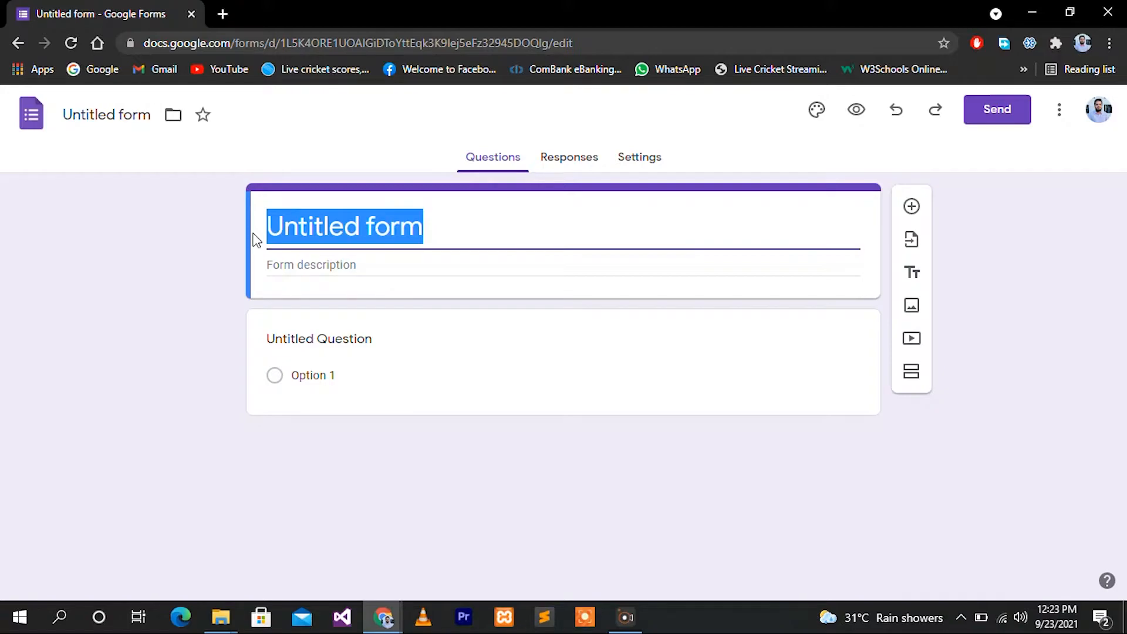
pyautogui.press('BackSpace')
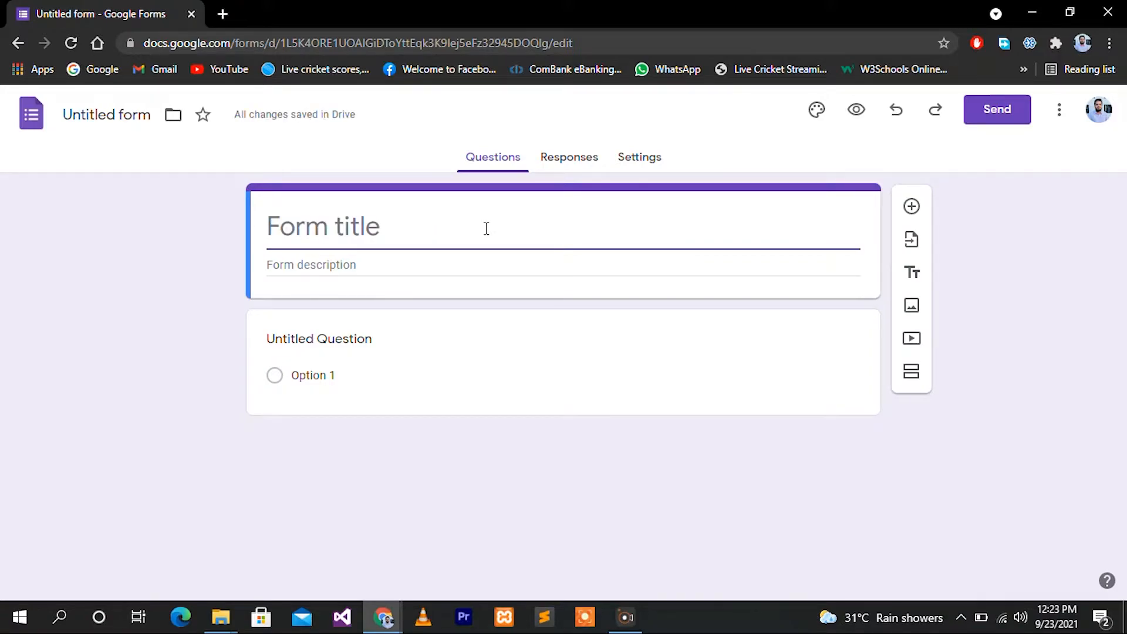
# Name the form 'ABC Restaurant' and describe it as 'We are here to deliver to your doorstep'
pyautogui.write('A')
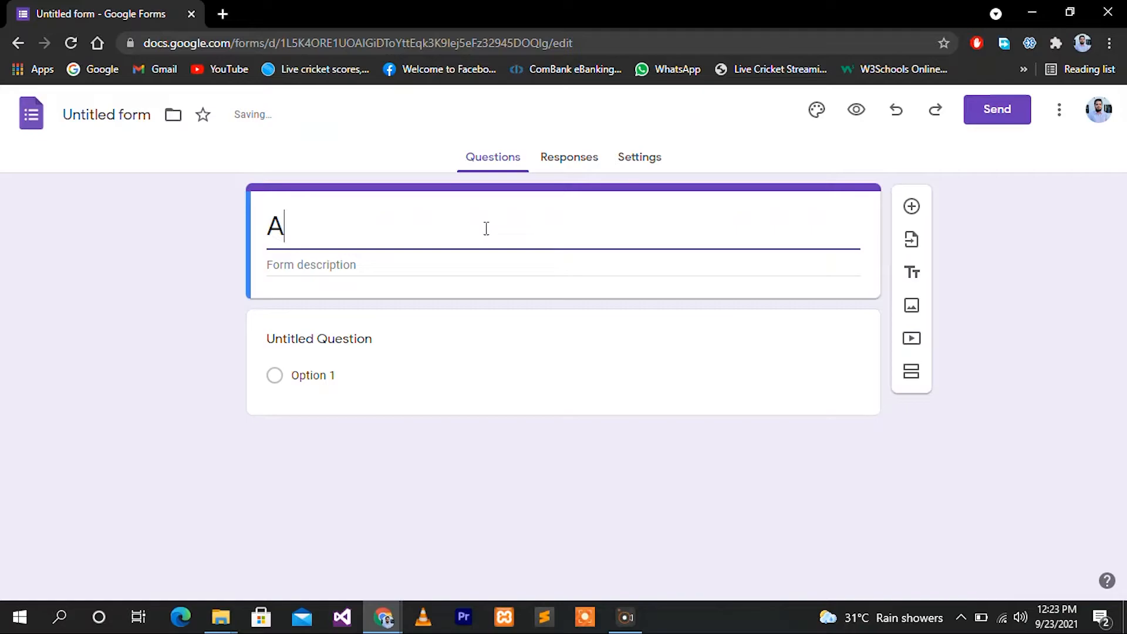
pyautogui.write('BC Restaurant')
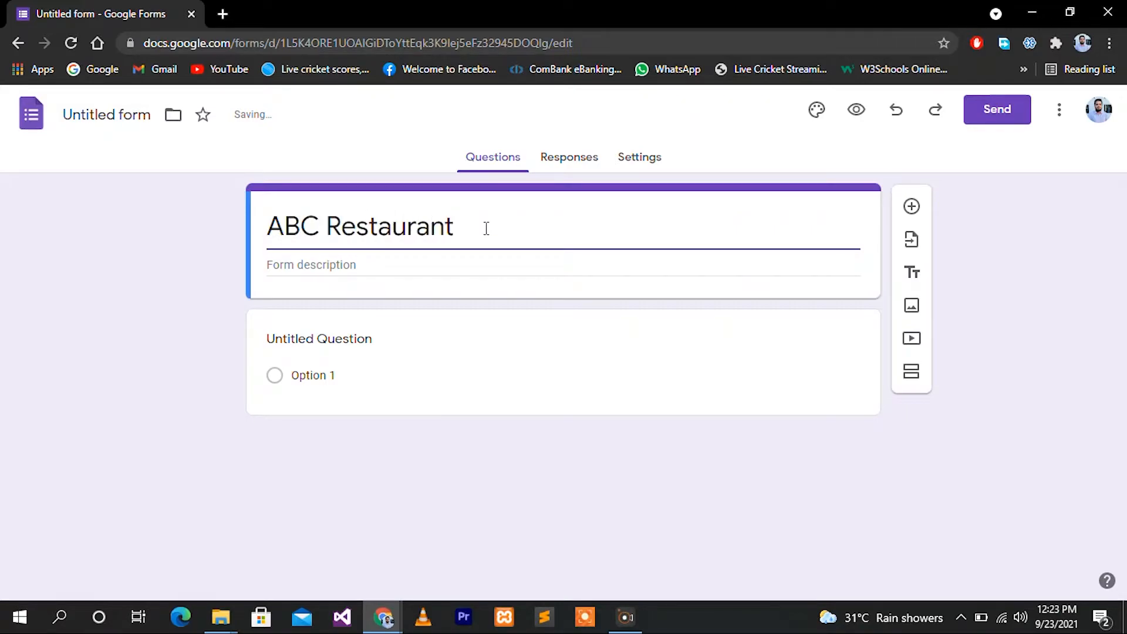
pyautogui.click(433, 265)
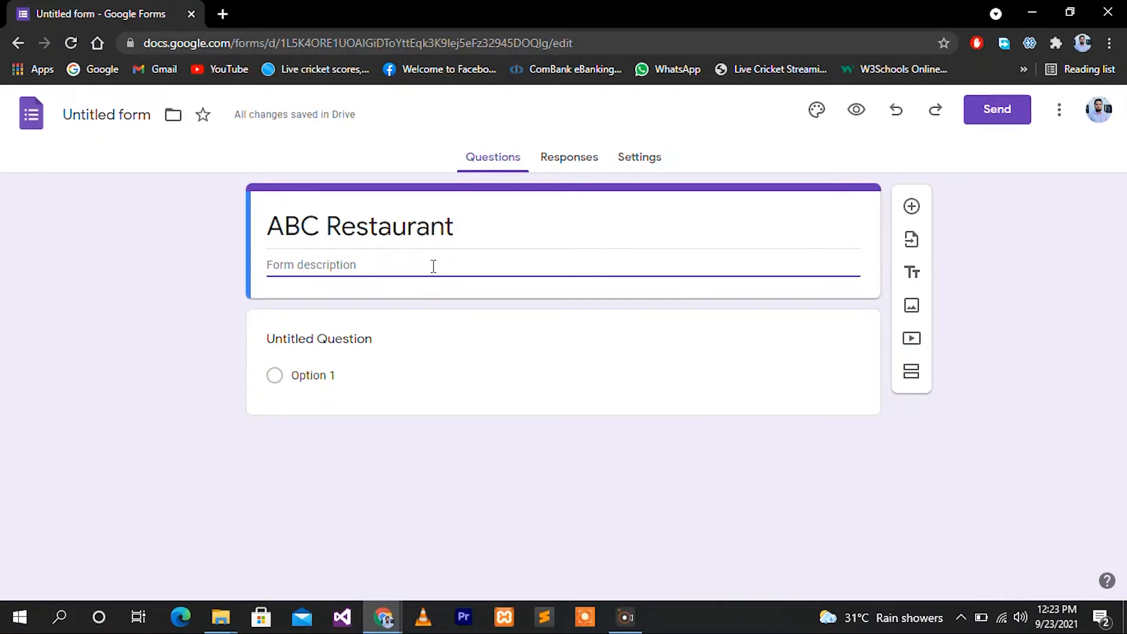
pyautogui.write('We are here to deliver to your doorstep')
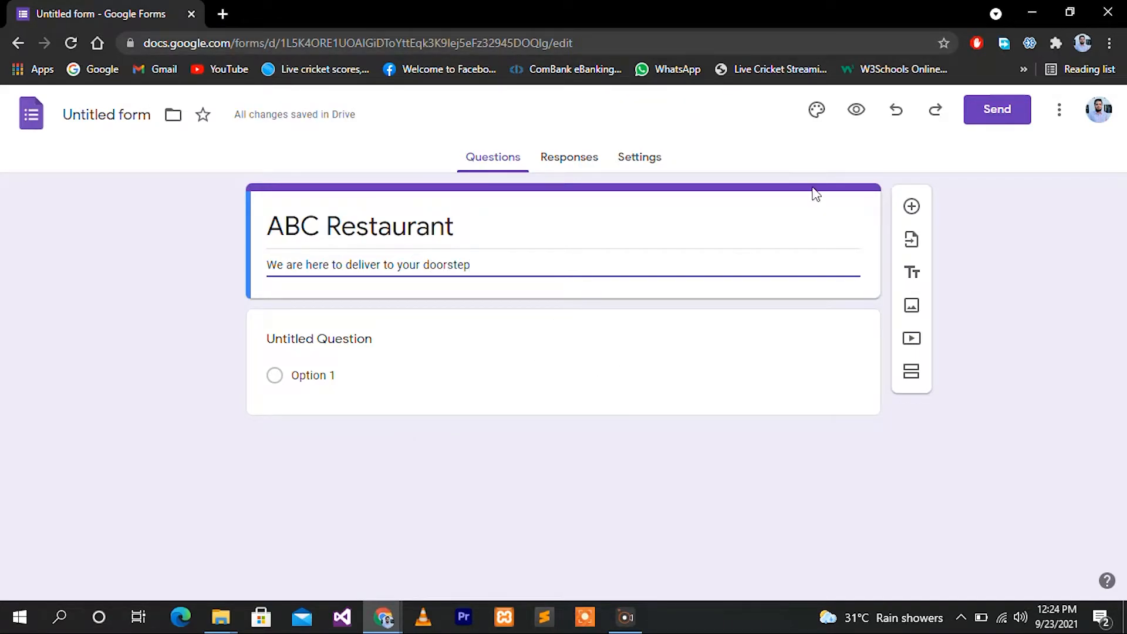
# Browse header image options in the theme settings, abandoning an attempt to upload your own file
pyautogui.click(817, 111)
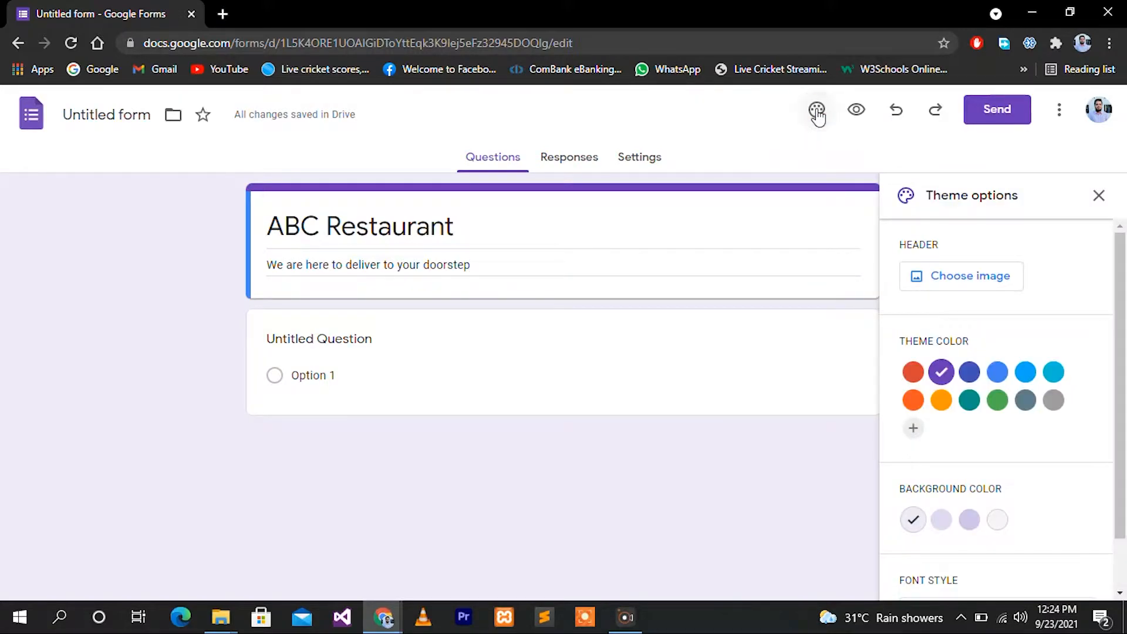
pyautogui.click(988, 280)
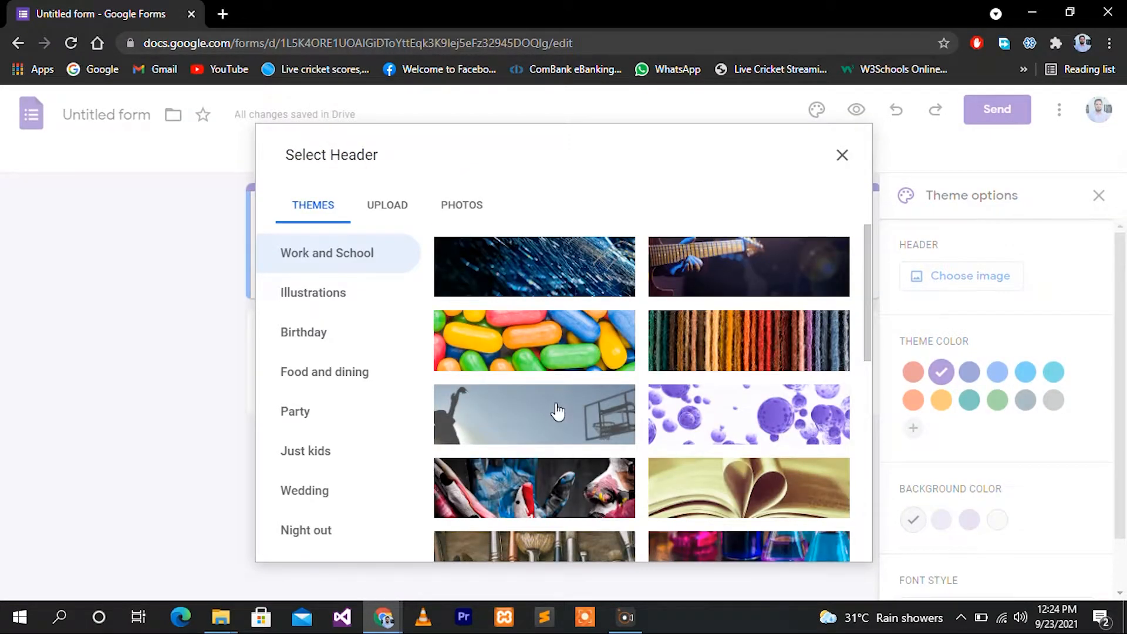
pyautogui.scroll(-6, 558, 412)
pyautogui.scroll(3, 557, 412)
pyautogui.click(392, 206)
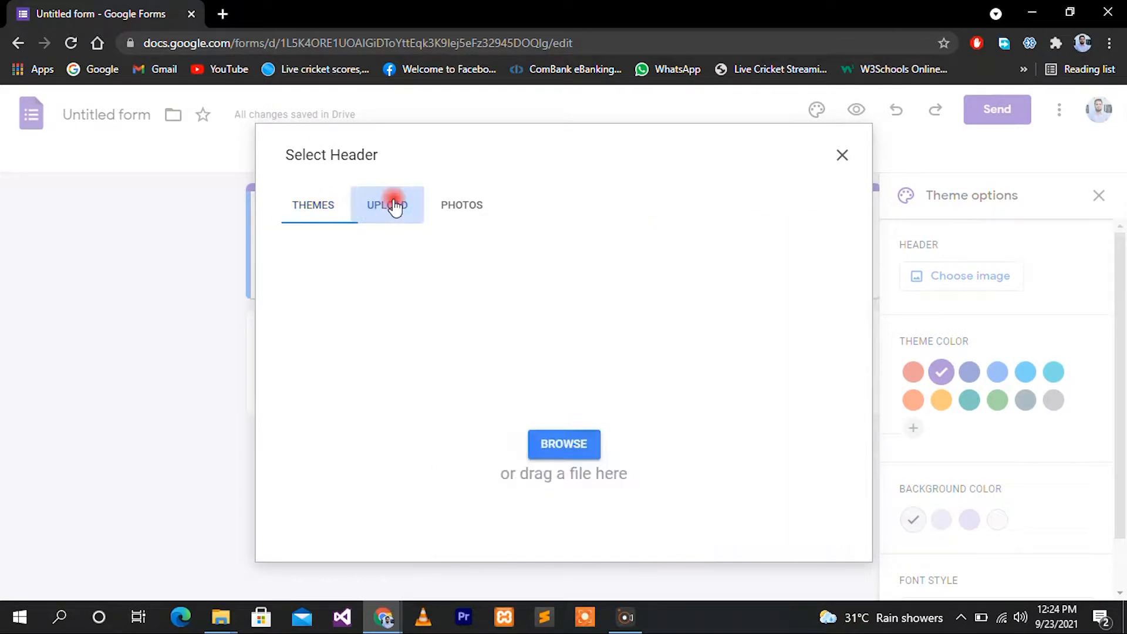
pyautogui.click(577, 455)
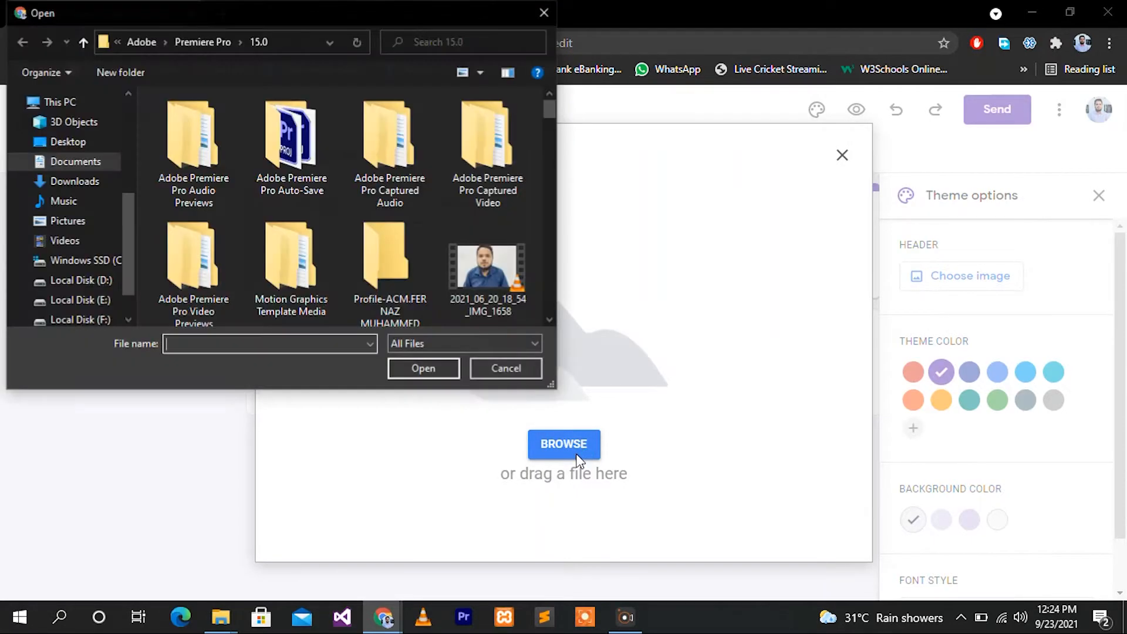
pyautogui.click(541, 9)
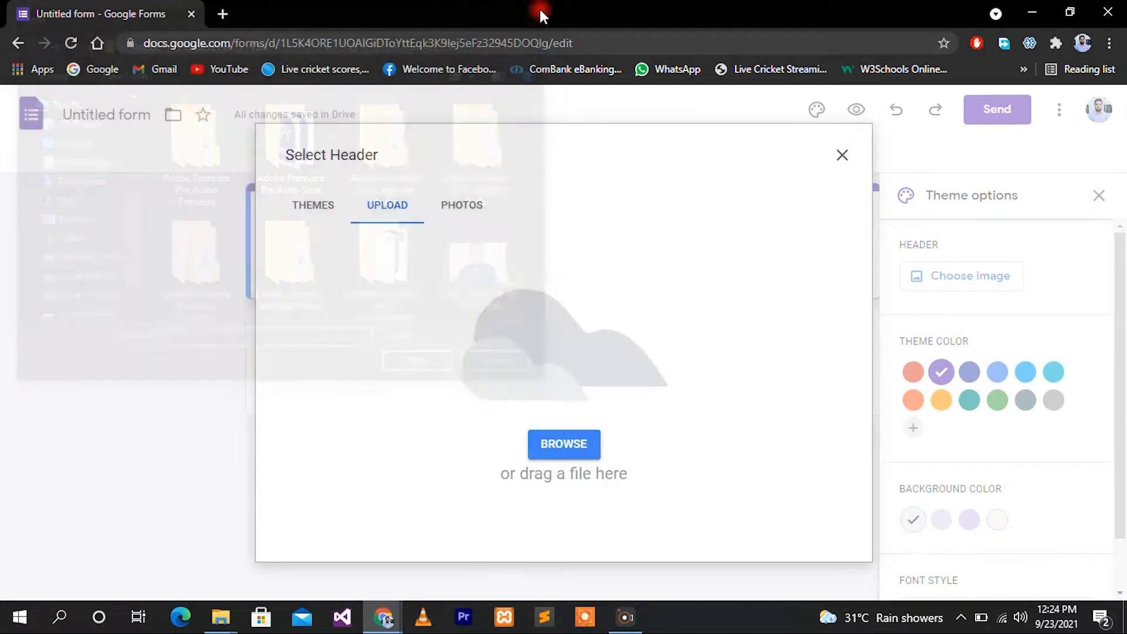
# Insert the painted-hands image as the form header and close the theme panel
pyautogui.click(315, 213)
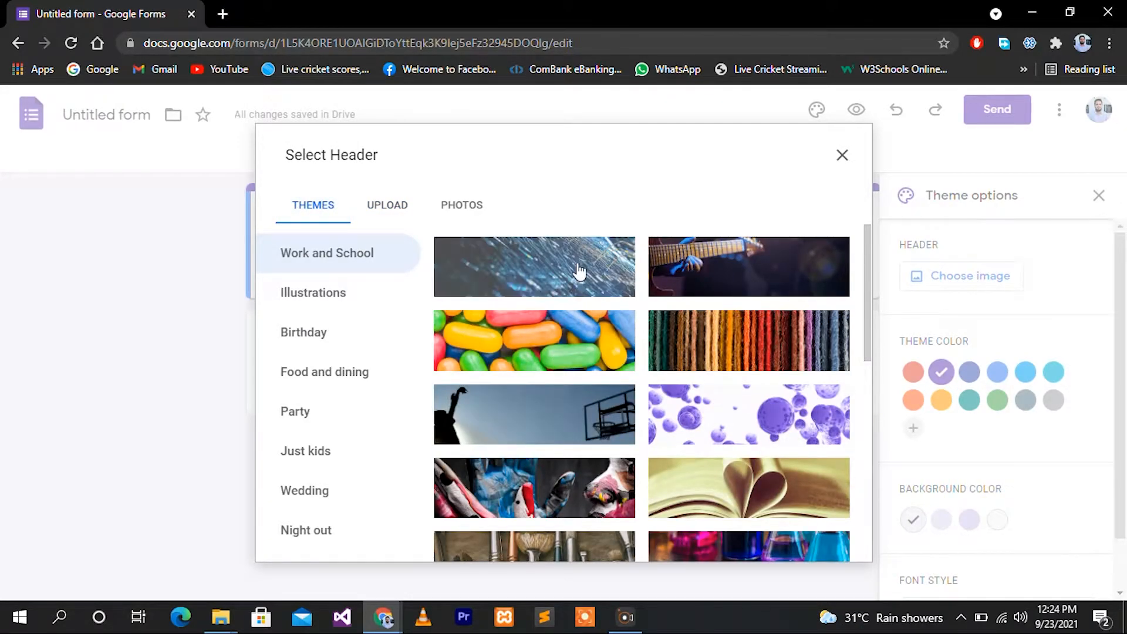
pyautogui.click(575, 484)
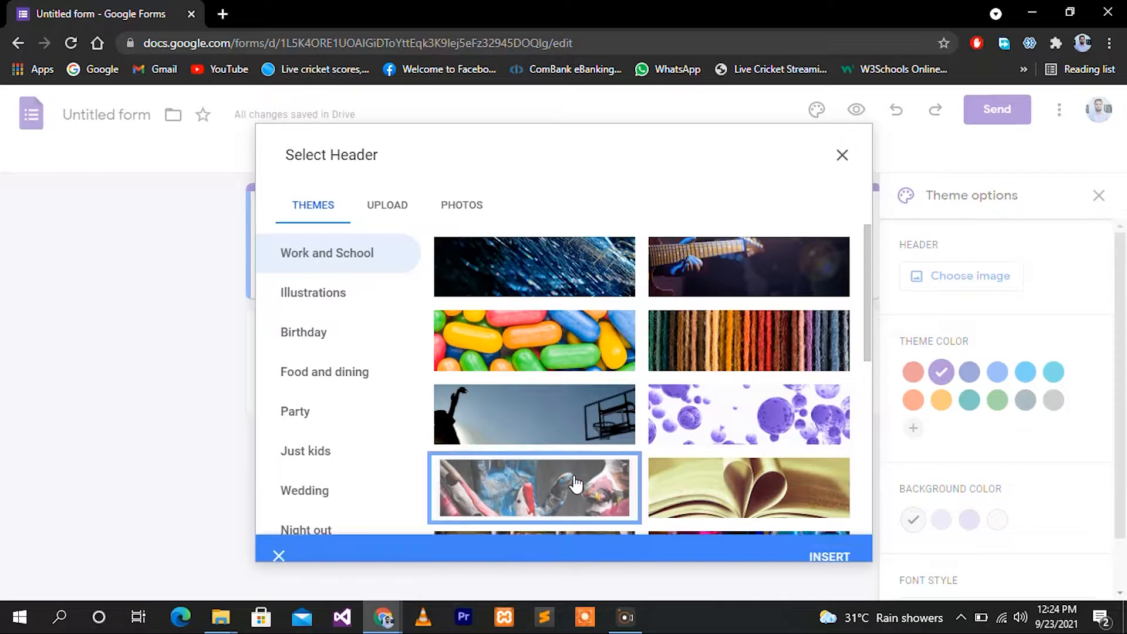
pyautogui.click(836, 541)
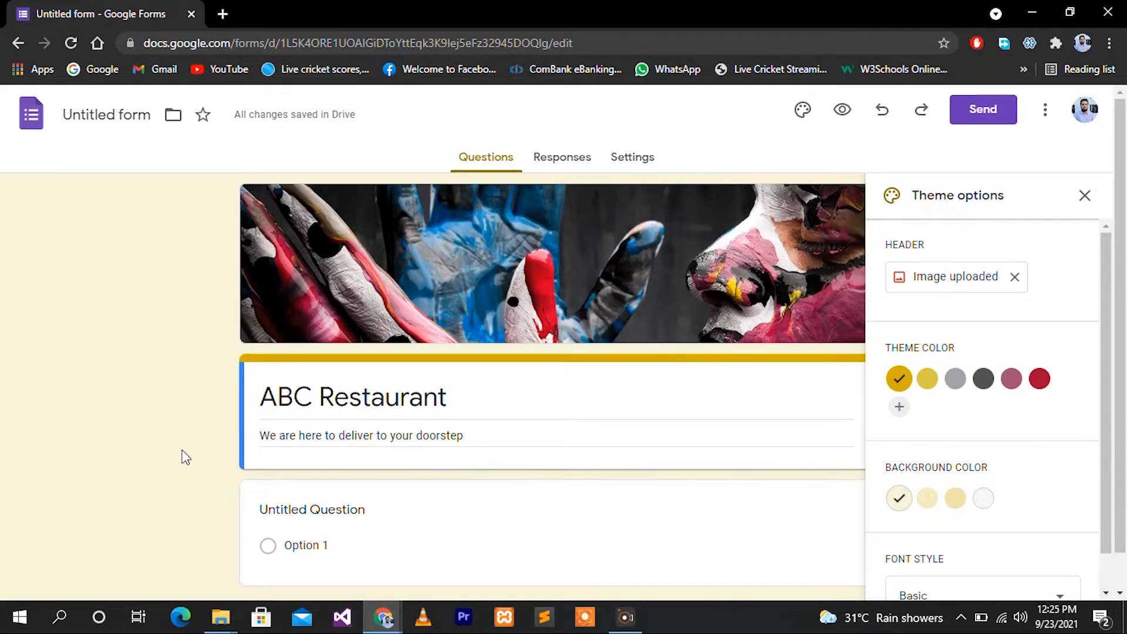
pyautogui.scroll(-1, 181, 455)
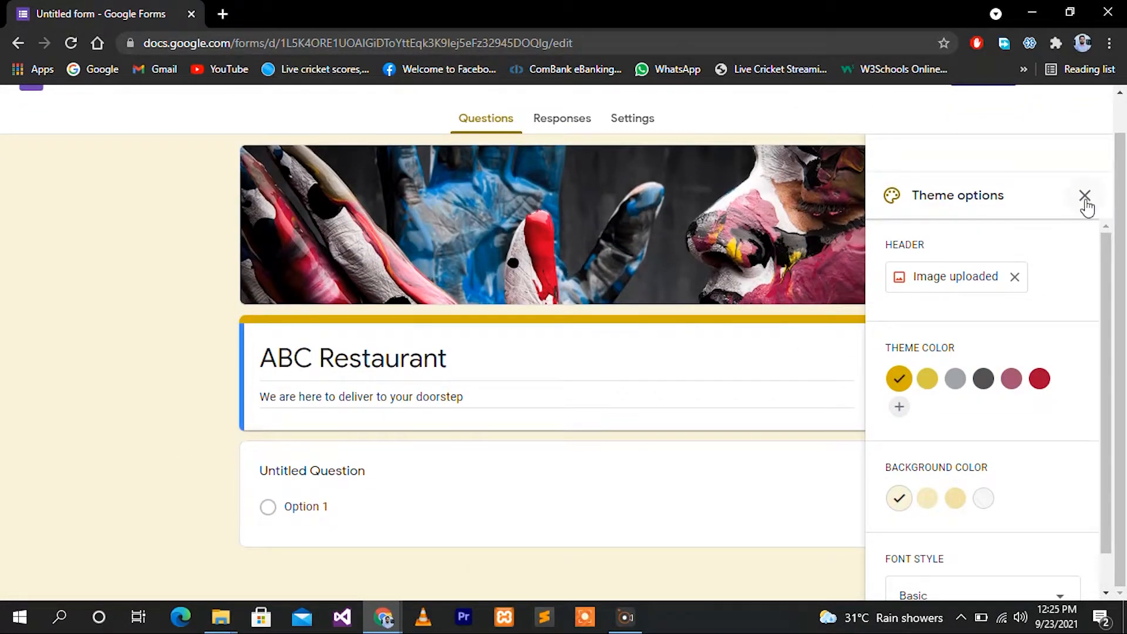
pyautogui.click(1085, 196)
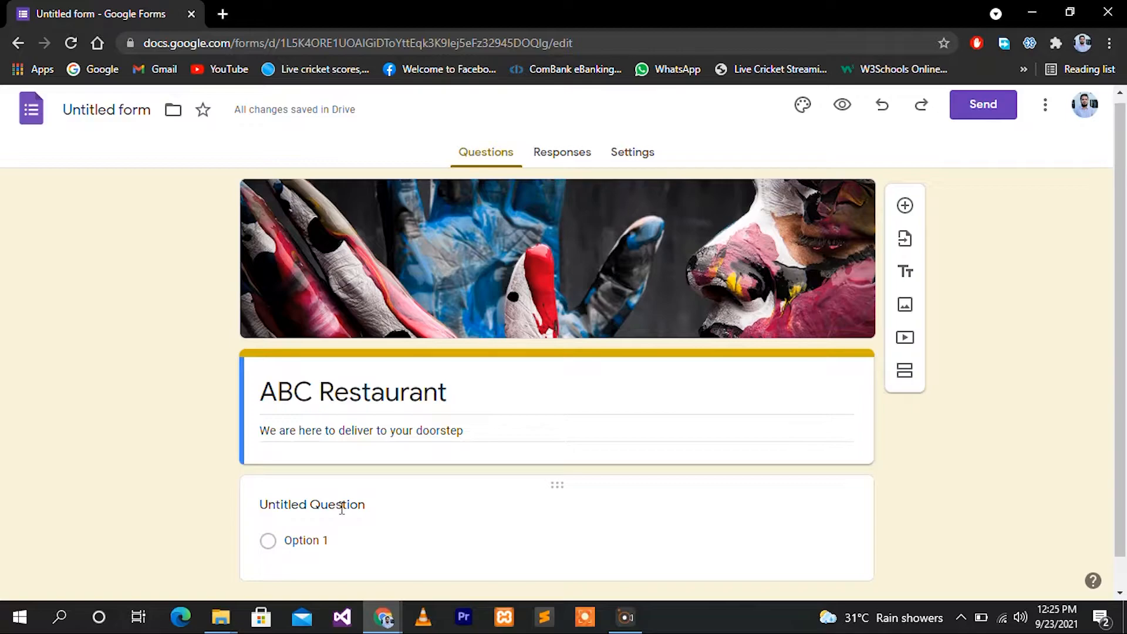
pyautogui.click(342, 508)
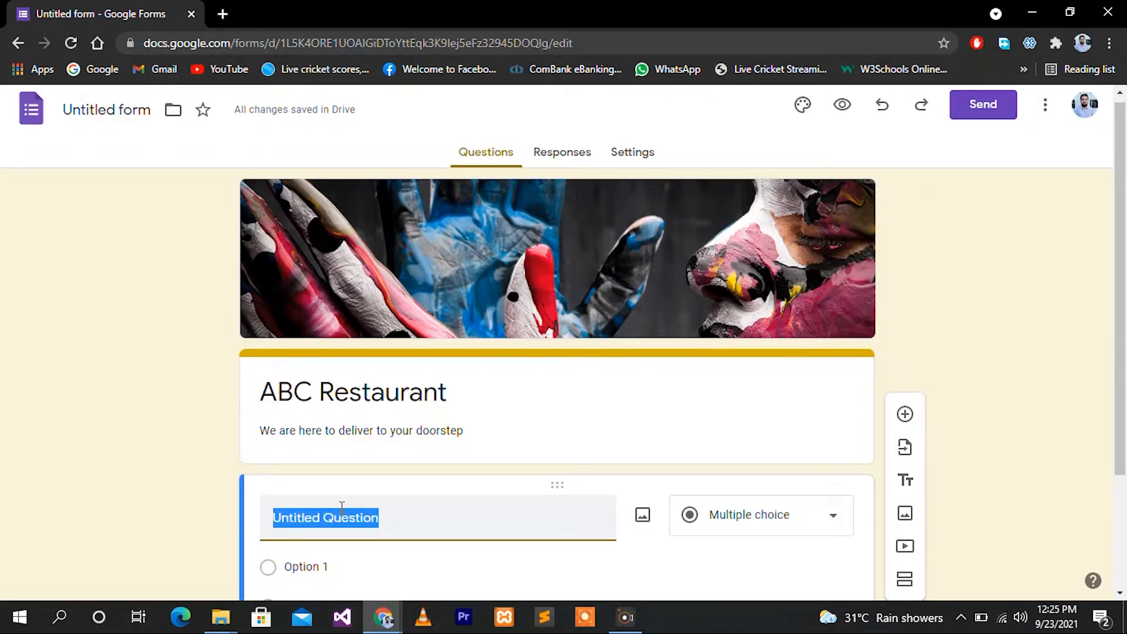
# Title the first question 'Product:', make it Checkboxes, and begin renaming Option 1 to Burger
pyautogui.write('Pr')
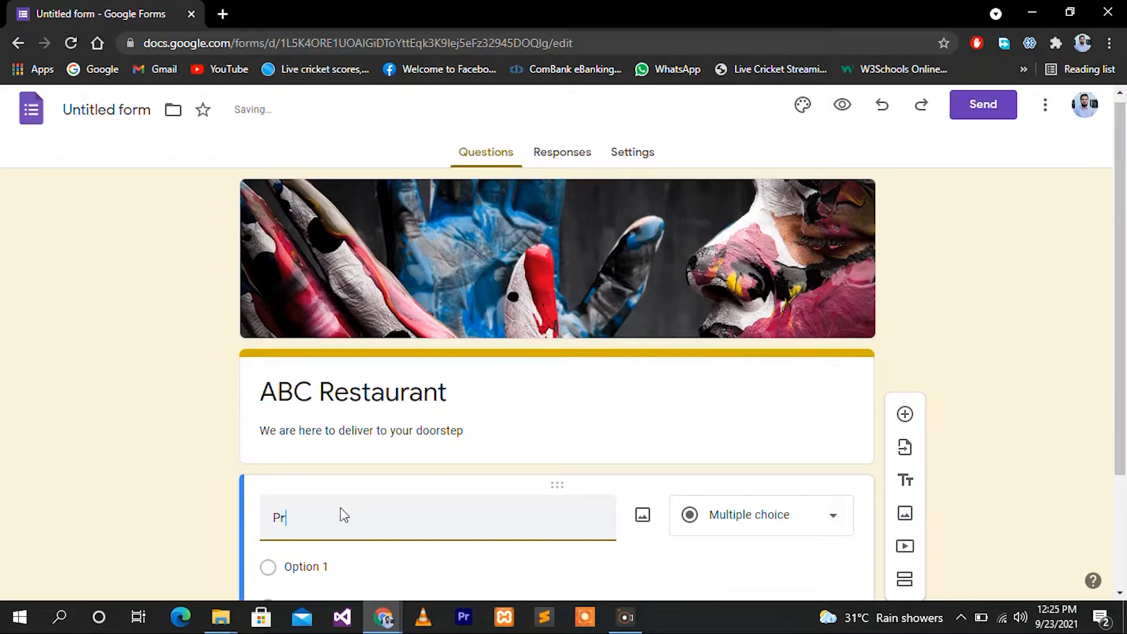
pyautogui.write('oduct:')
pyautogui.scroll(-2, 812, 378)
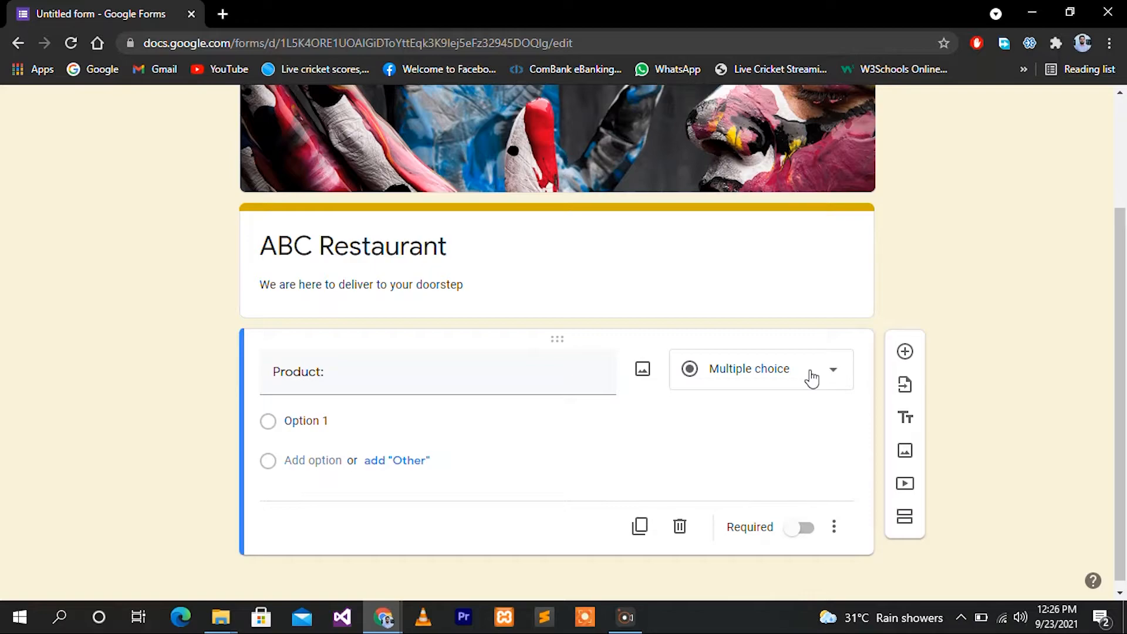
pyautogui.click(812, 379)
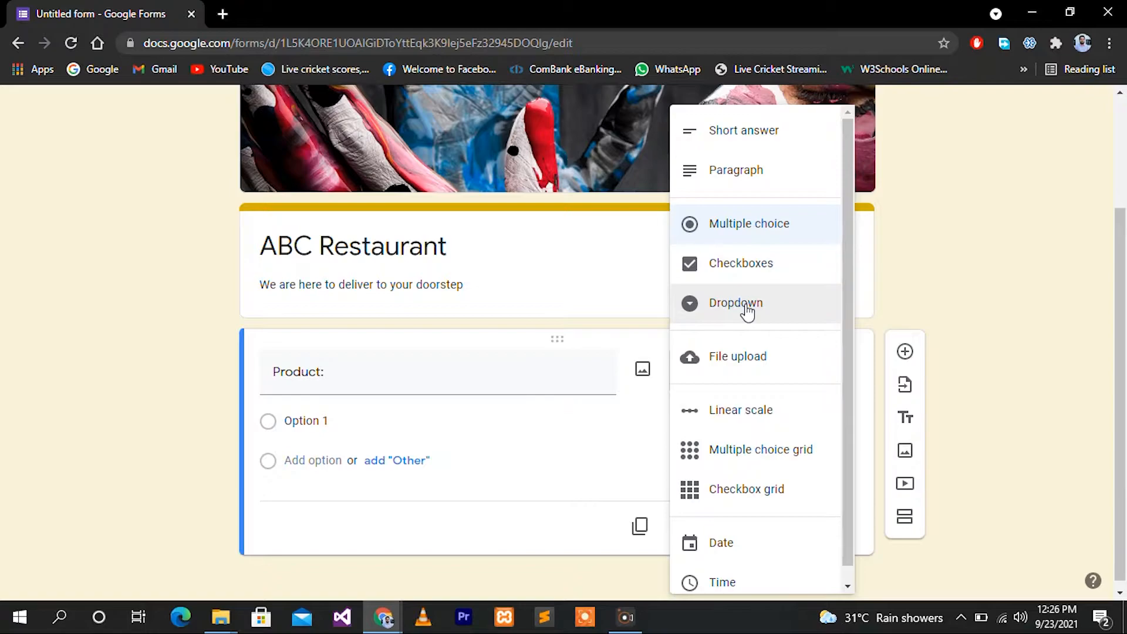
pyautogui.click(743, 269)
pyautogui.click(327, 423)
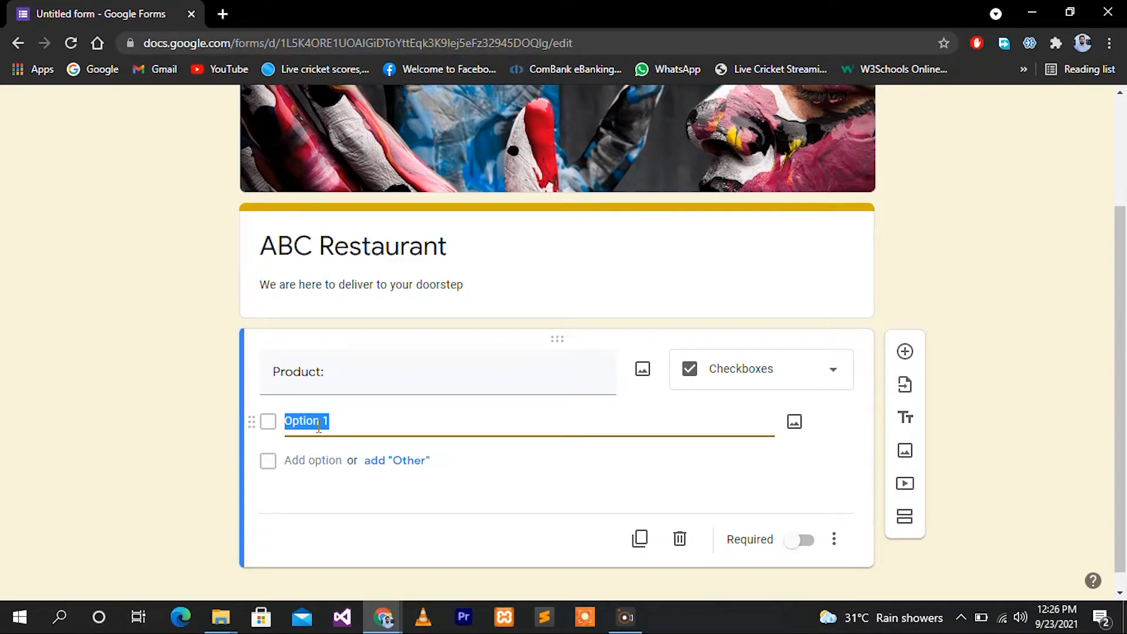
pyautogui.write('Burger')
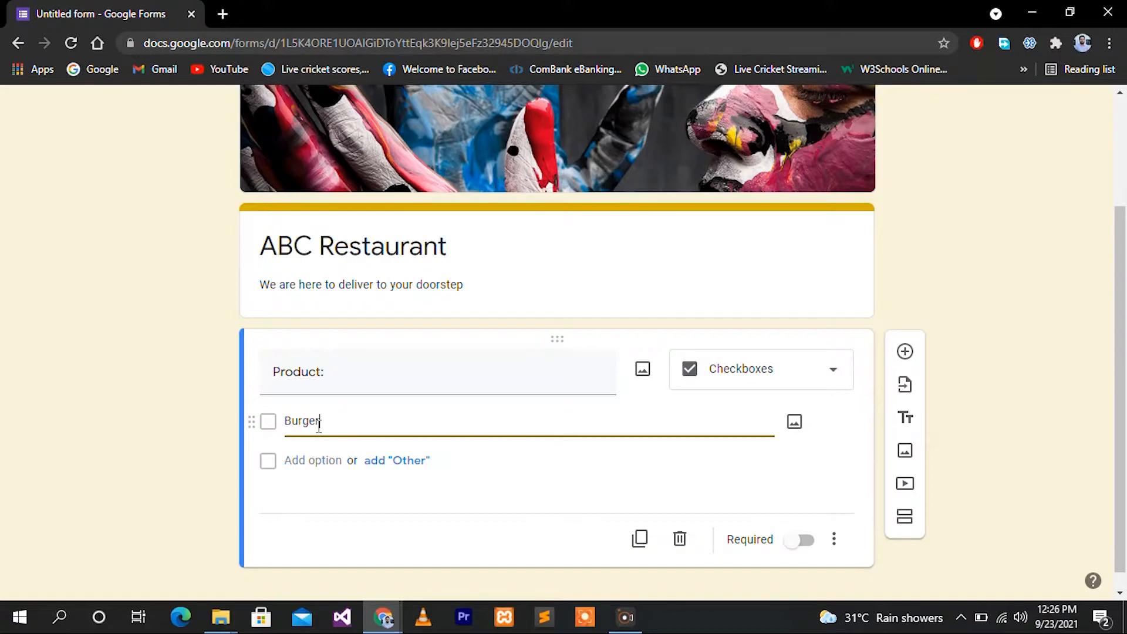
# Add the choices Submarine, Chicken Wings and Ice Cream below Burger
pyautogui.click(314, 460)
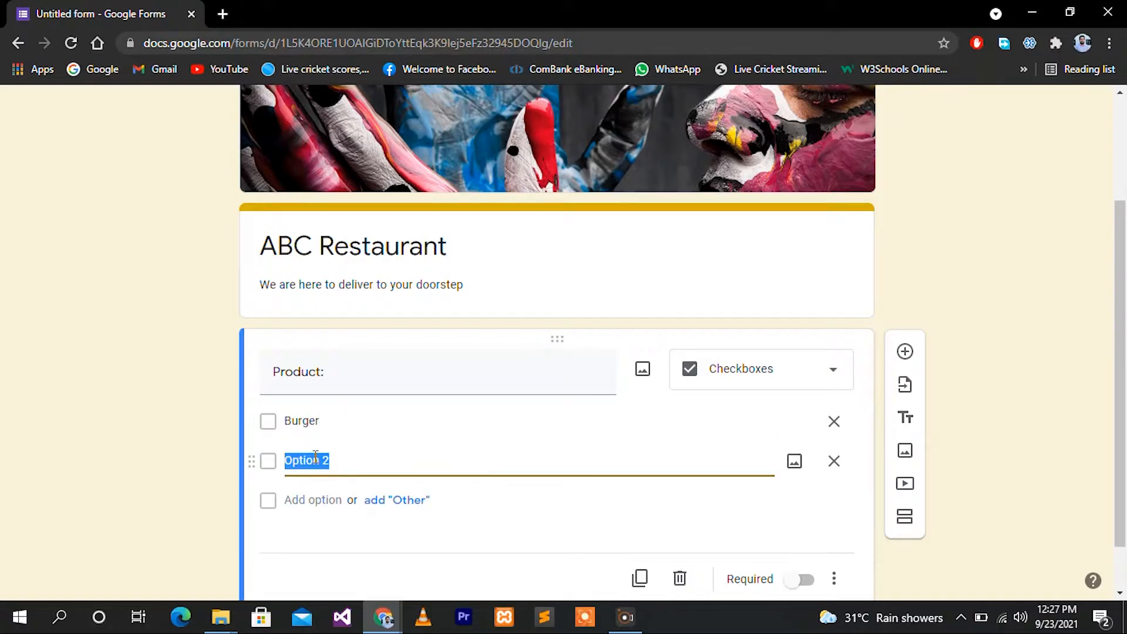
pyautogui.write('Submarine')
pyautogui.click(313, 499)
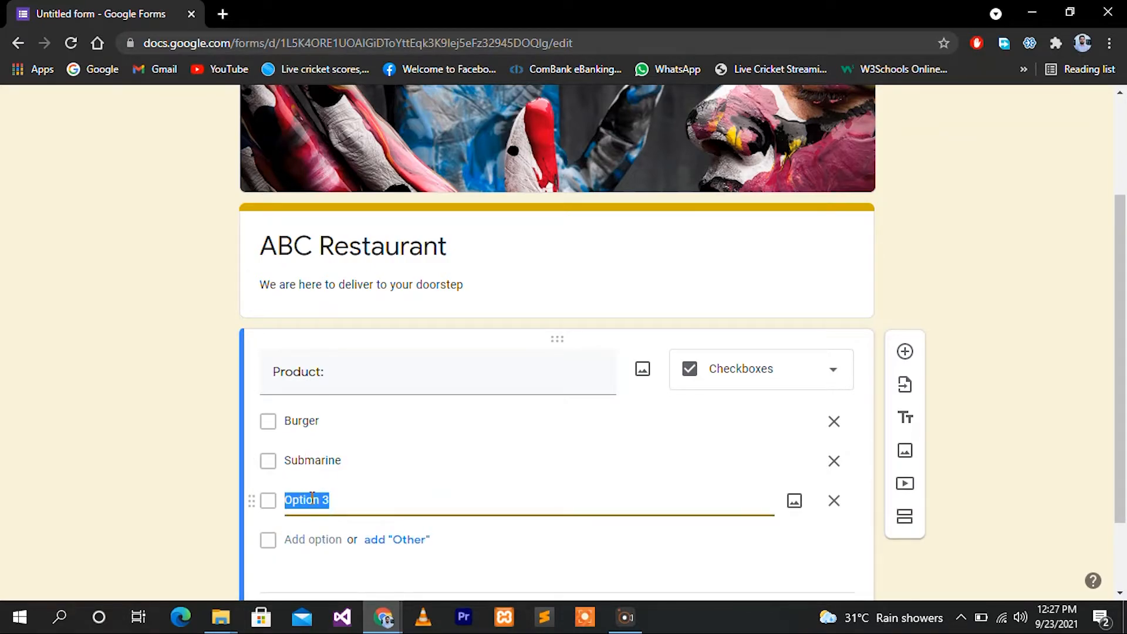
pyautogui.write('Chicken Wings')
pyautogui.click(304, 538)
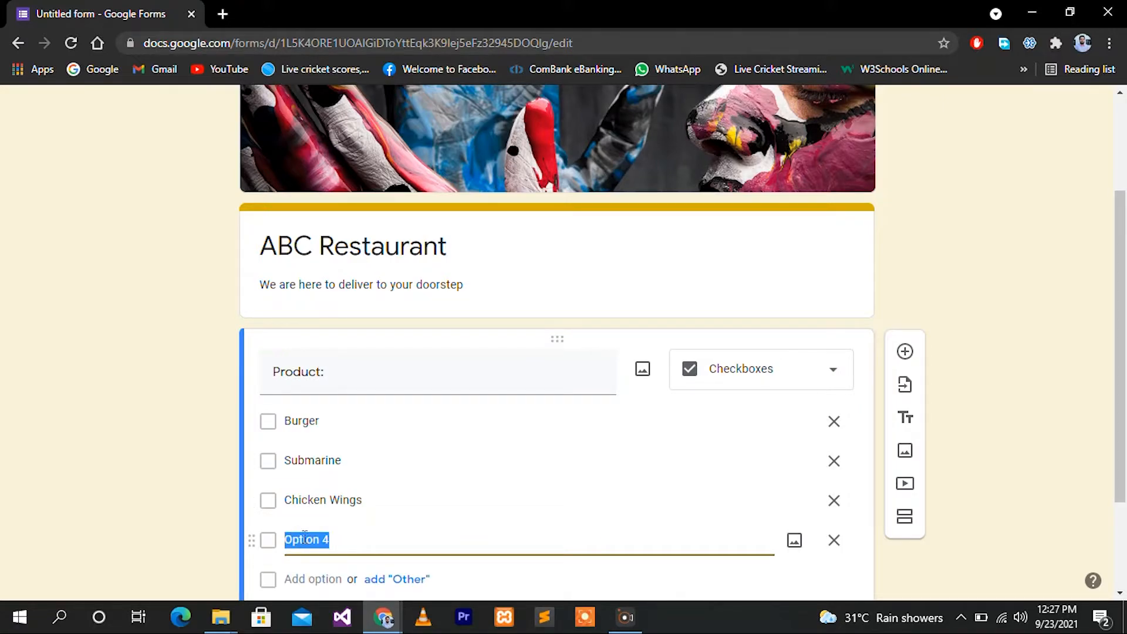
pyautogui.write('Ice Cream')
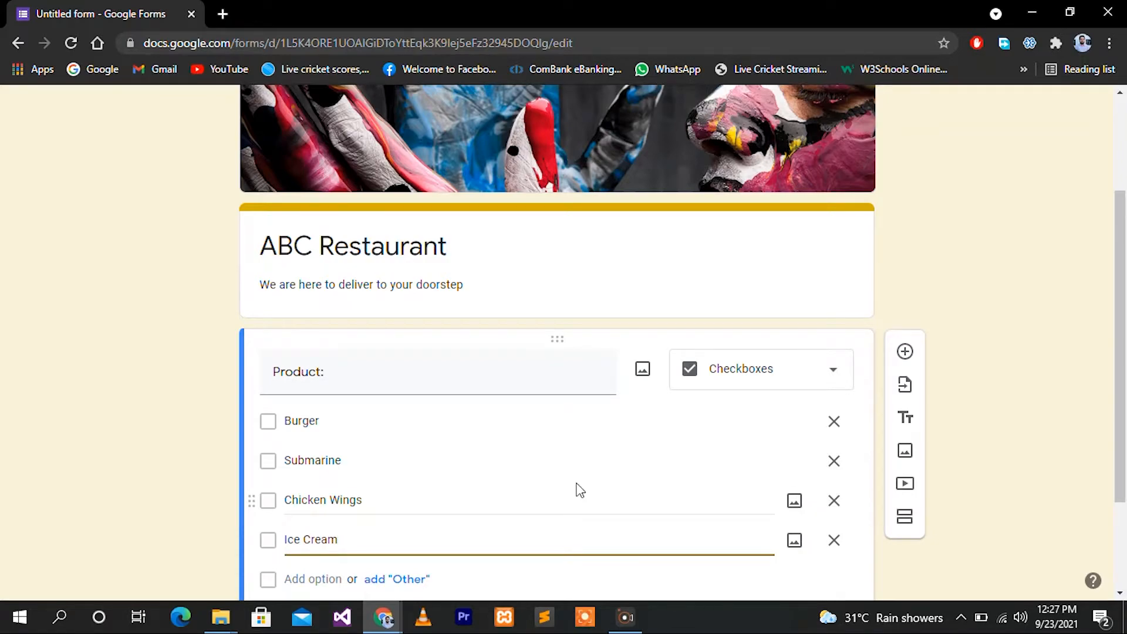
# Make the Product question required
pyautogui.scroll(-1, 907, 379)
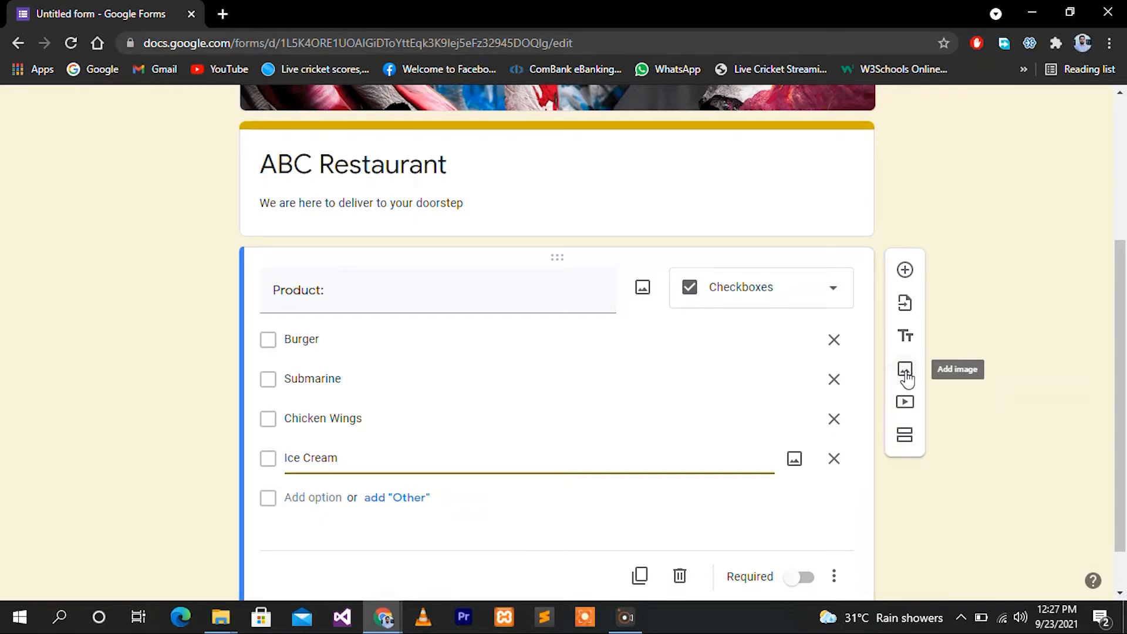
pyautogui.scroll(-1, 805, 528)
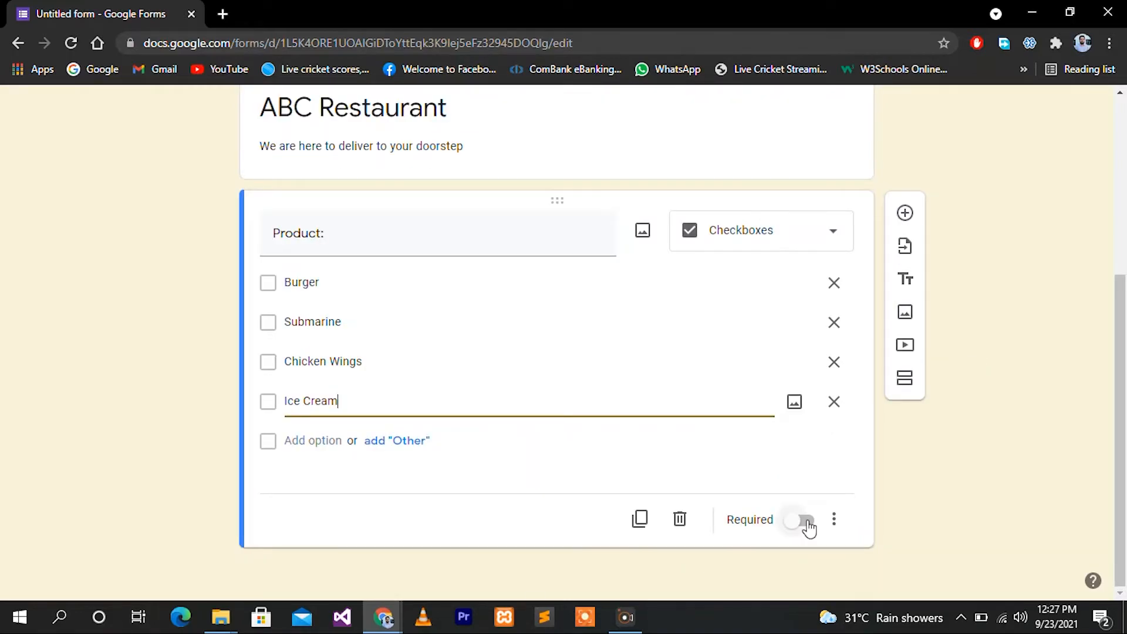
pyautogui.click(804, 523)
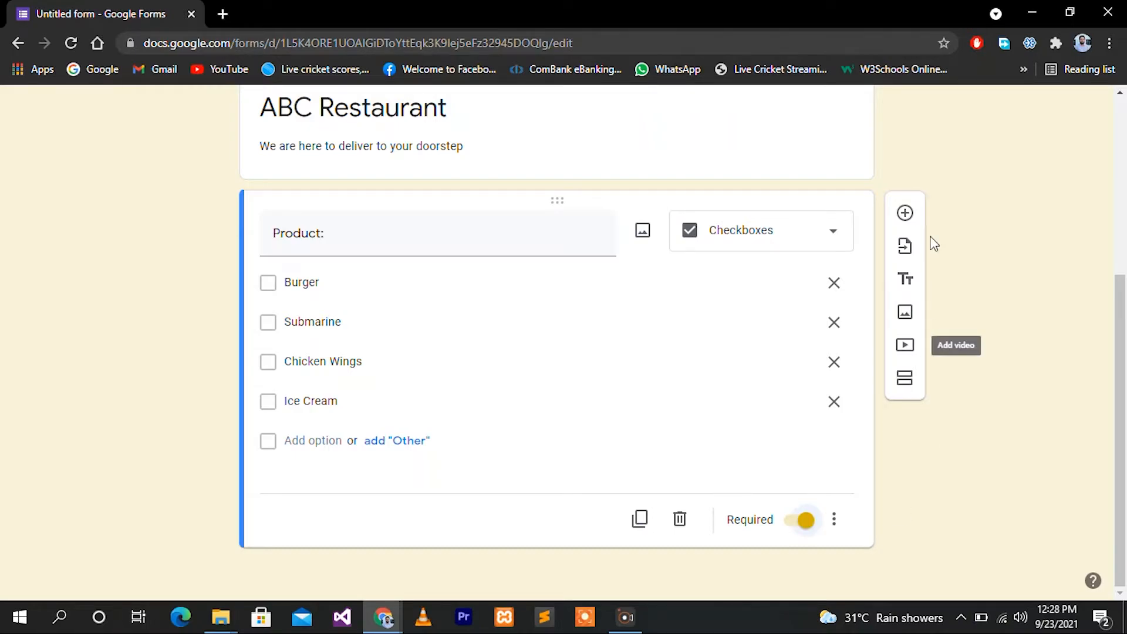
pyautogui.click(905, 213)
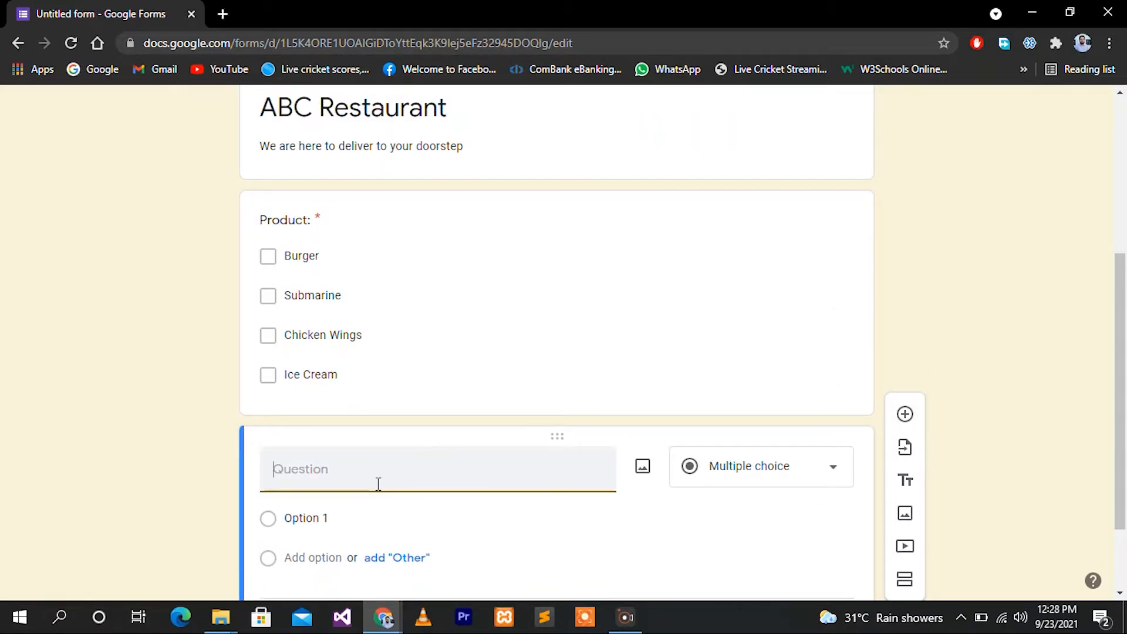
# Add a required 'Quantity:' question with a Paragraph answer type
pyautogui.write('Quantity:')
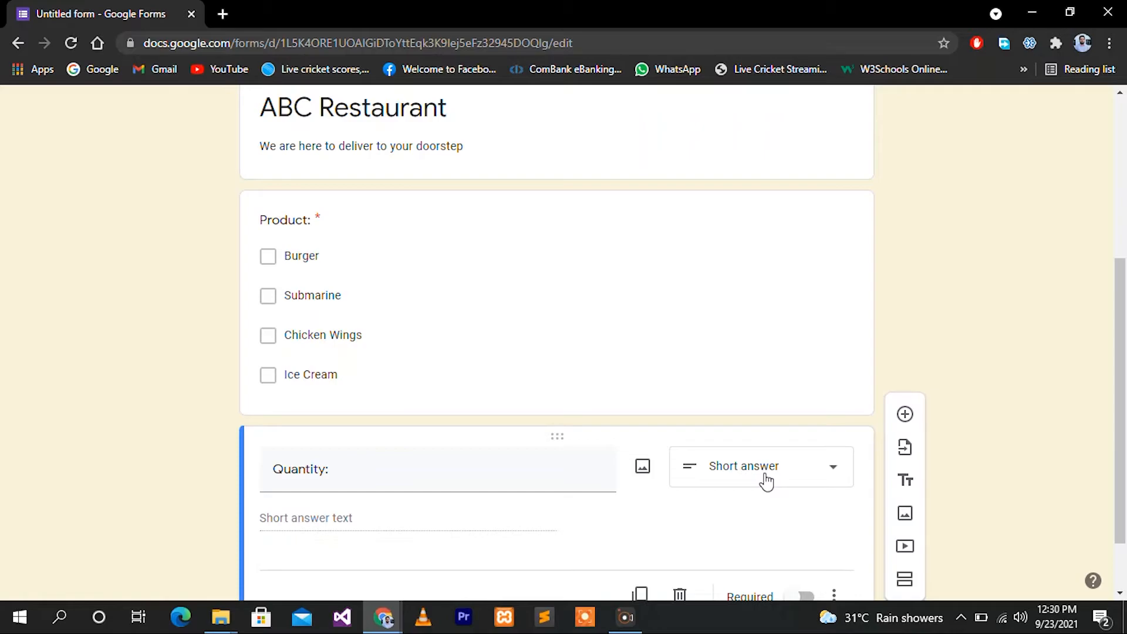
pyautogui.click(767, 481)
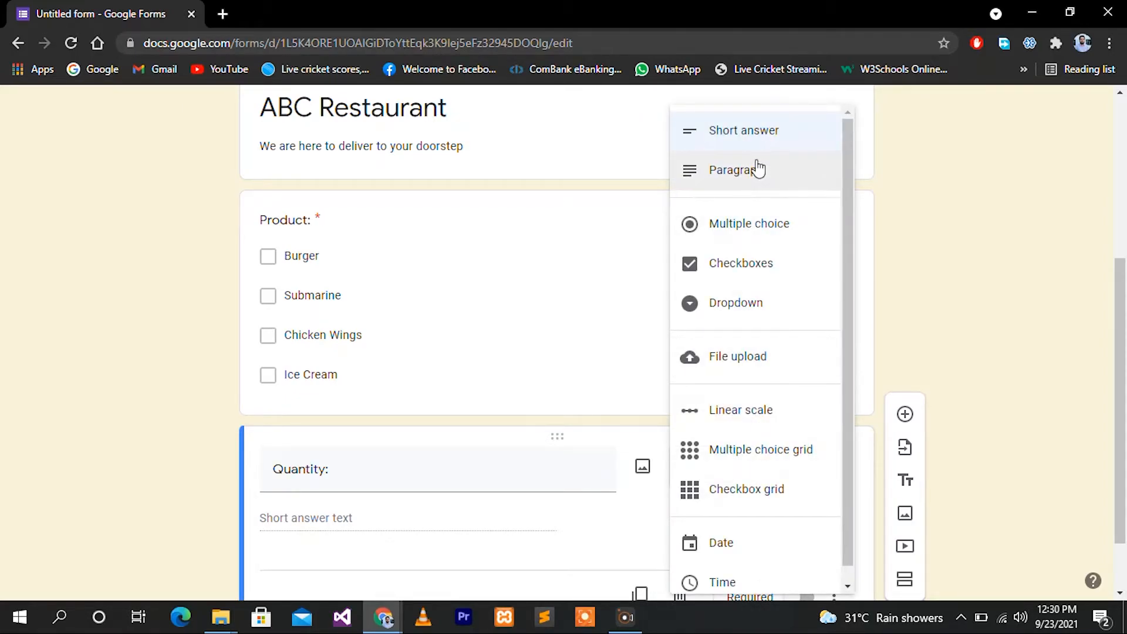
pyautogui.click(757, 168)
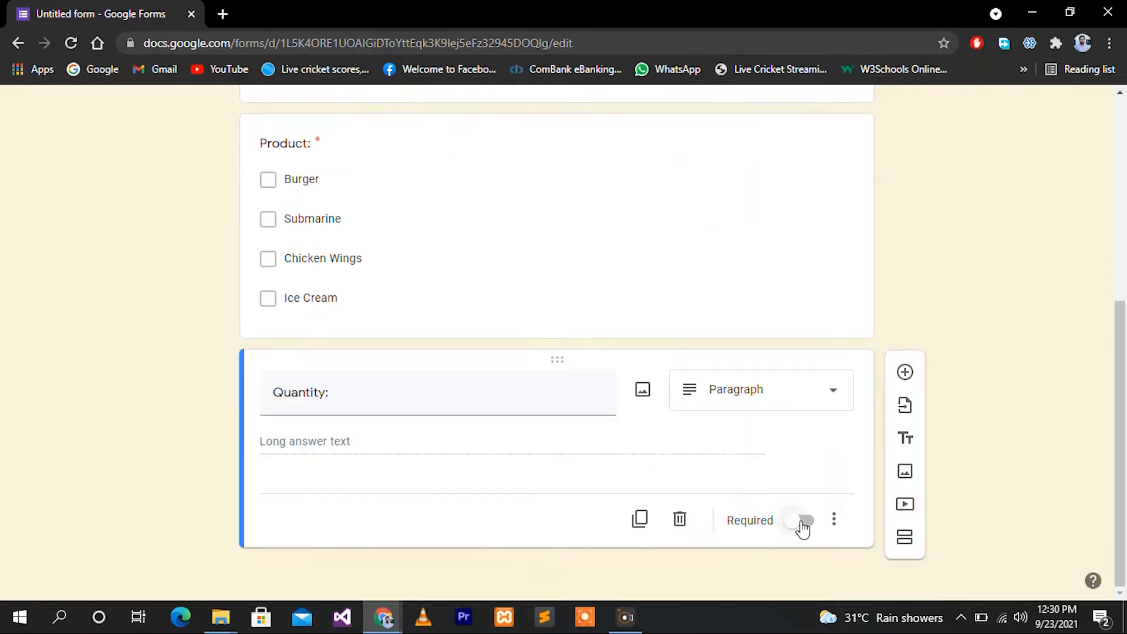
pyautogui.click(802, 523)
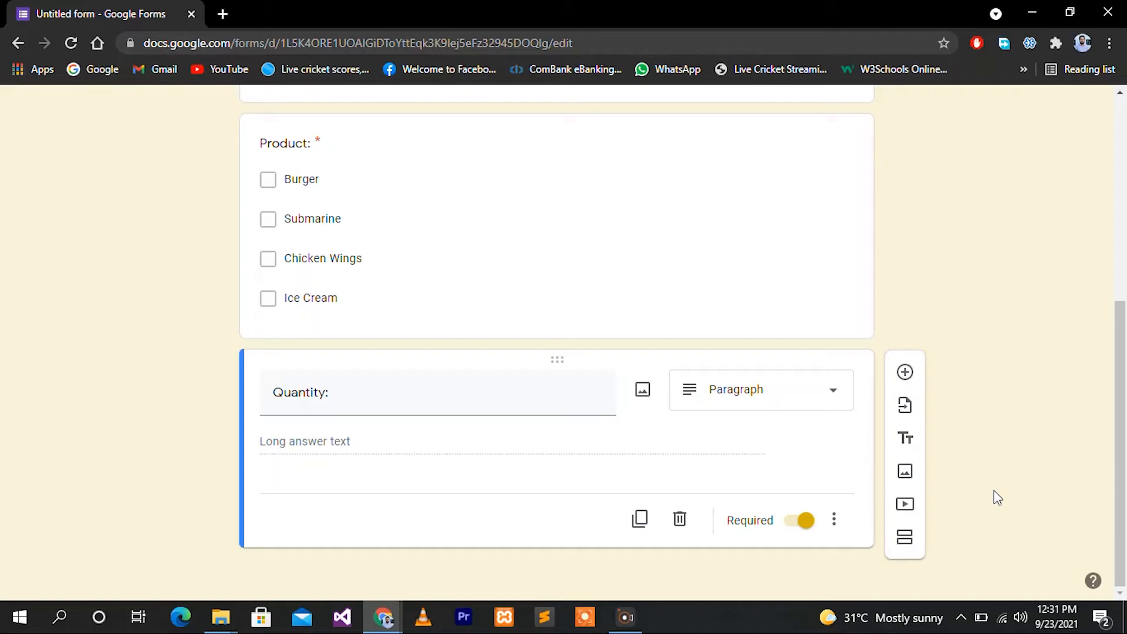
pyautogui.click(907, 443)
# Title the new section 'Customer Info' and add a 'Name:' question under it
pyautogui.write('Cu')
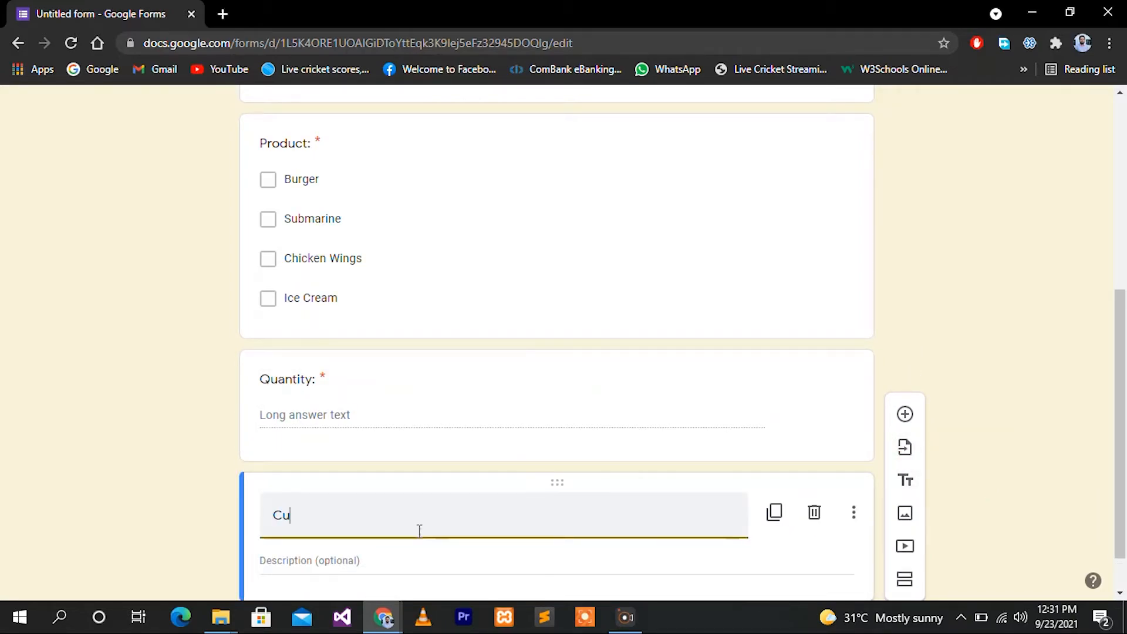
pyautogui.write('stomer Info')
pyautogui.scroll(-1, 942, 433)
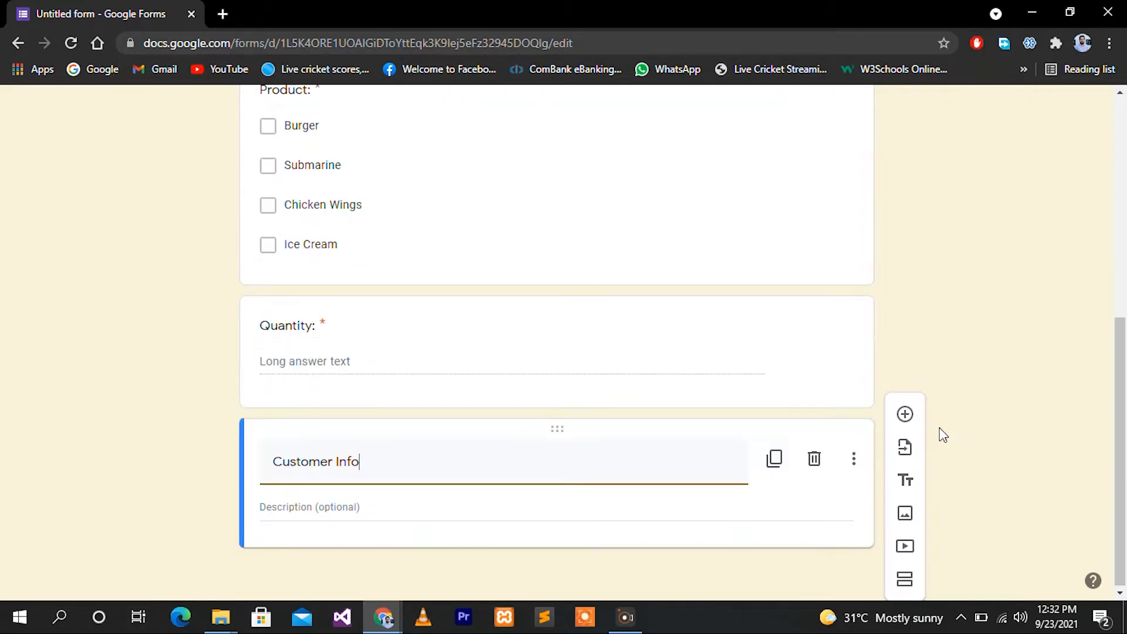
pyautogui.click(905, 416)
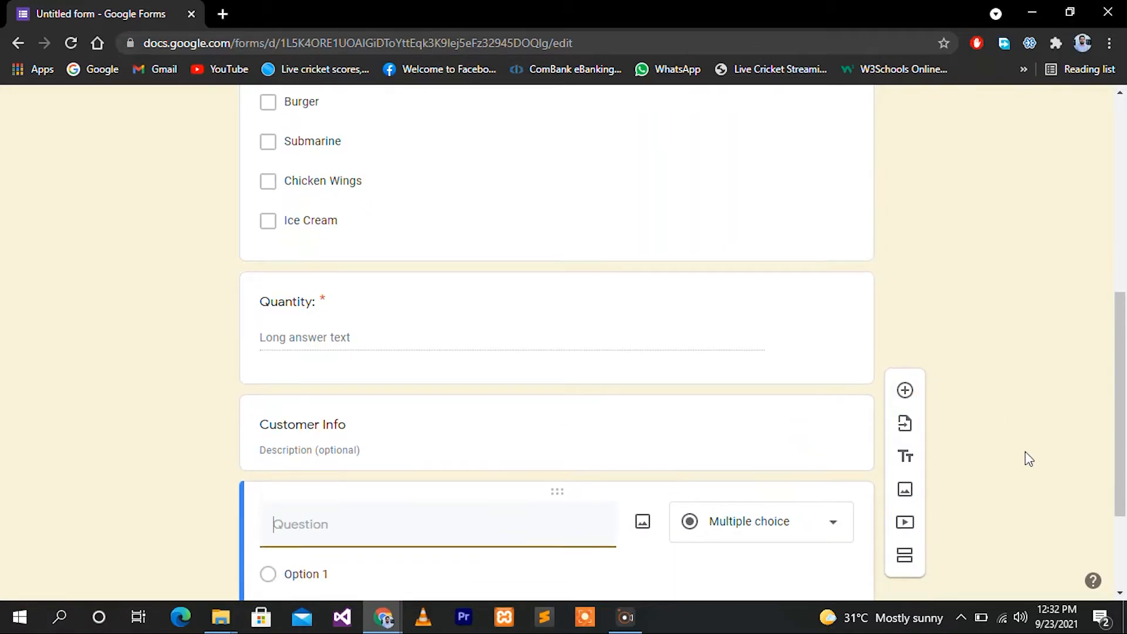
pyautogui.write('Name:')
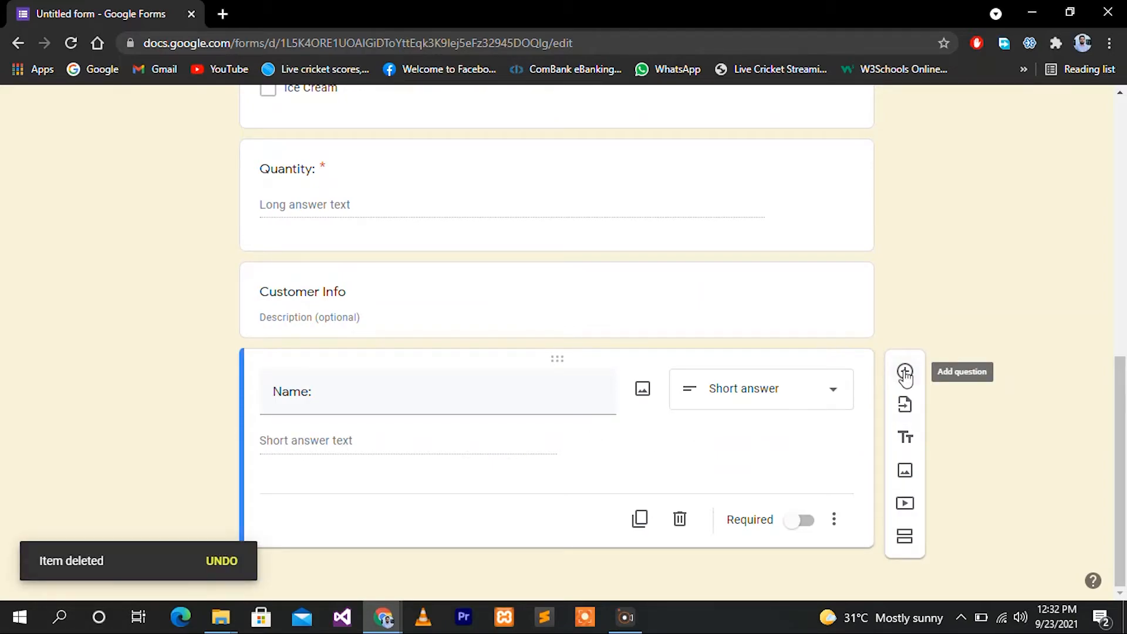
# Add an 'Address:' question with a Paragraph answer, followed by a new blank question
pyautogui.click(905, 372)
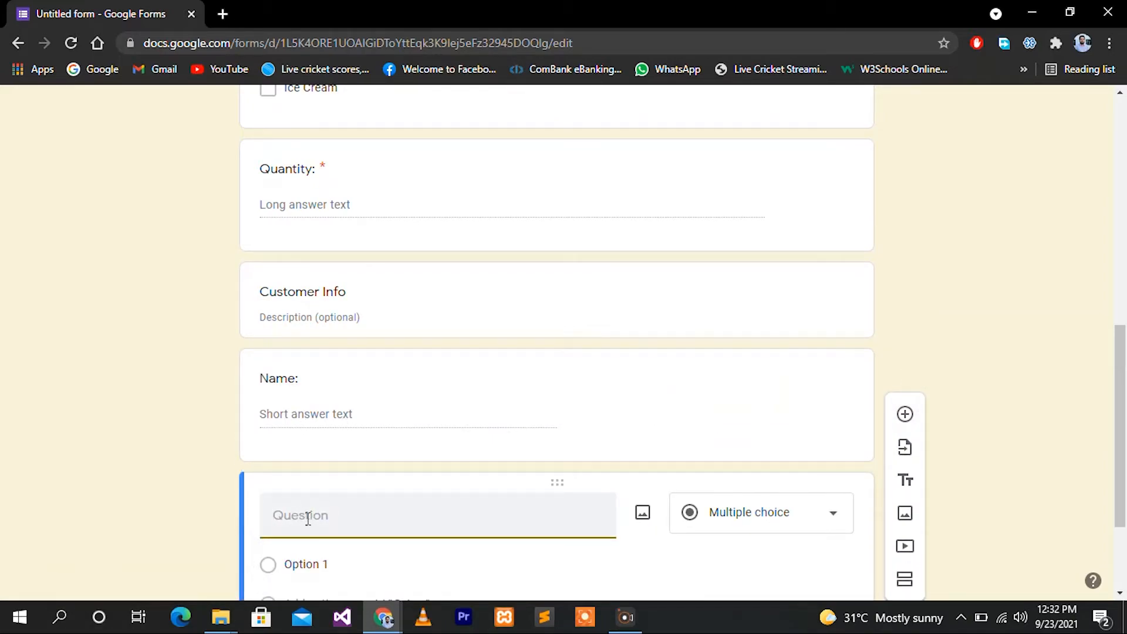
pyautogui.write('Address:')
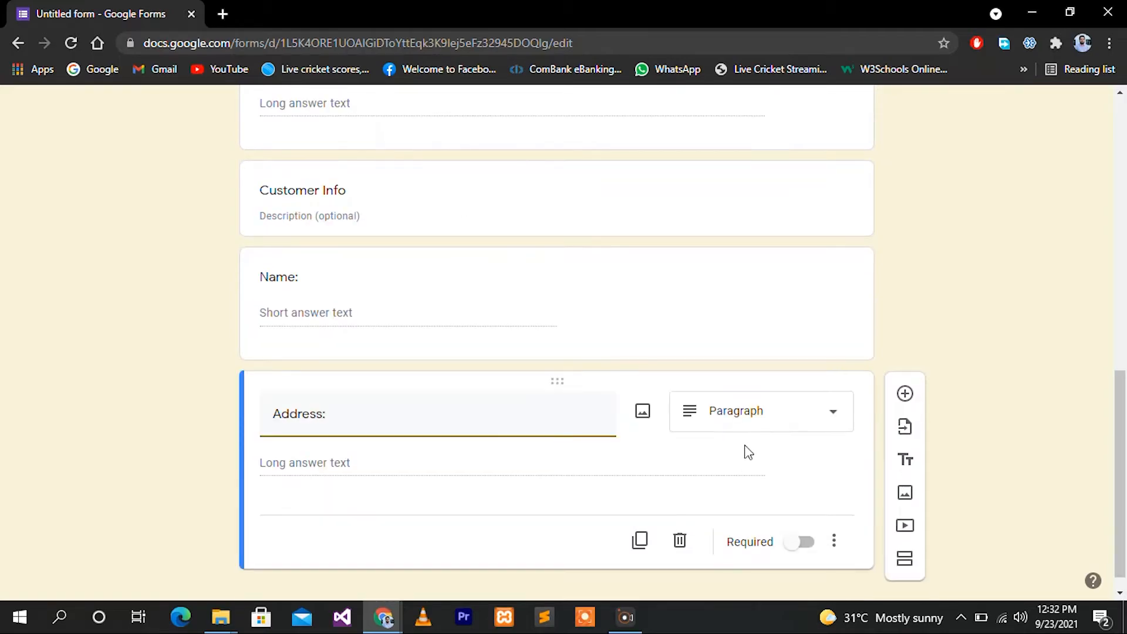
pyautogui.click(757, 421)
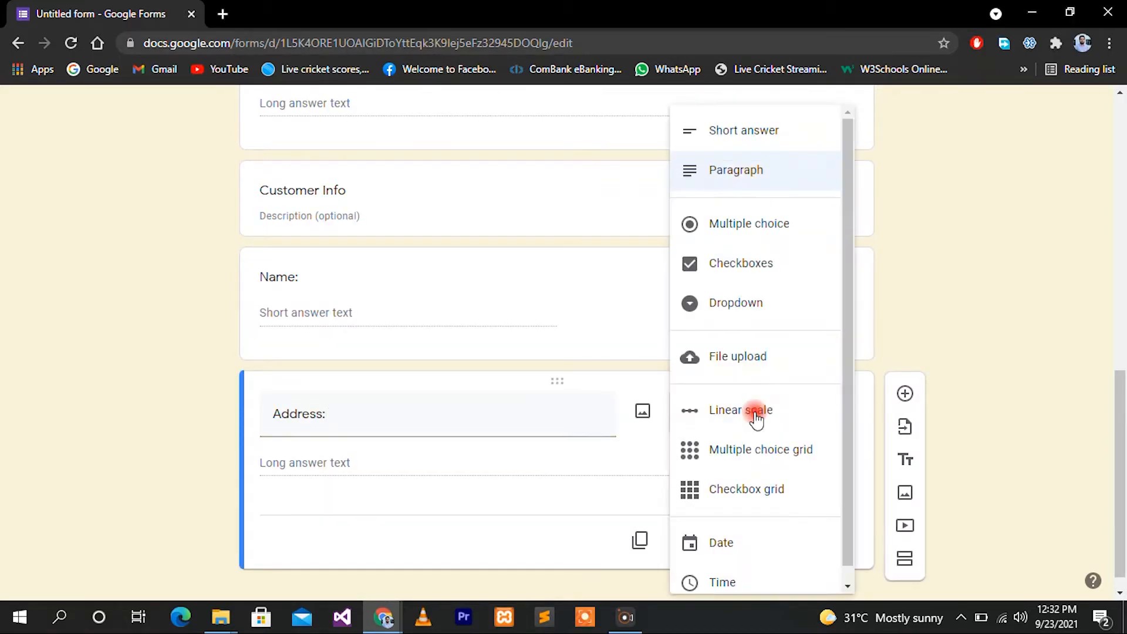
pyautogui.click(750, 170)
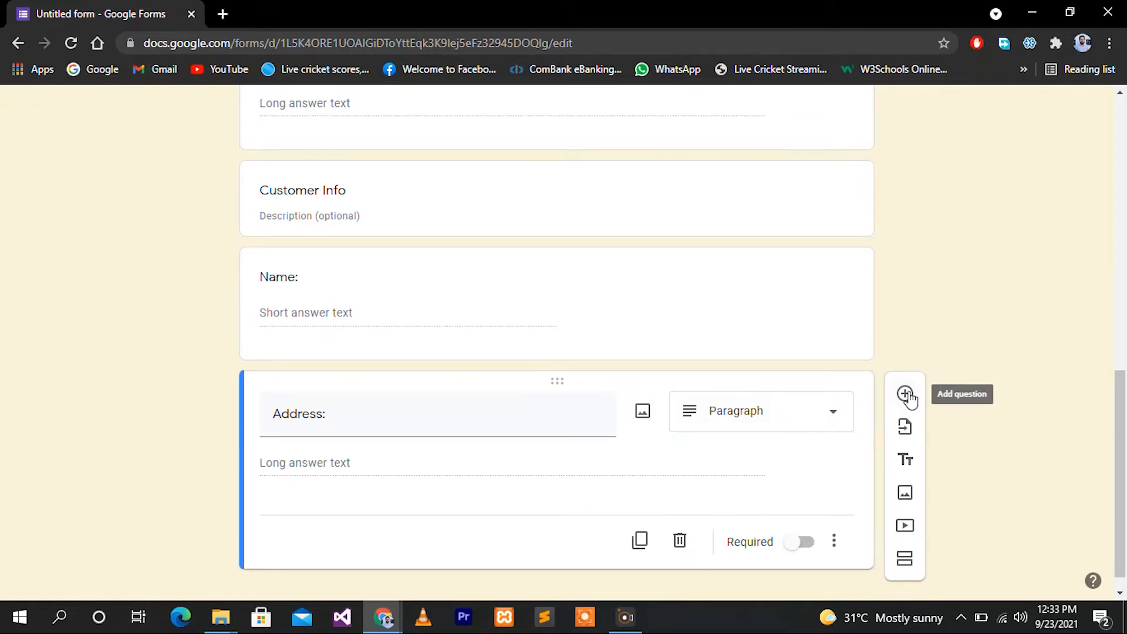
pyautogui.click(907, 394)
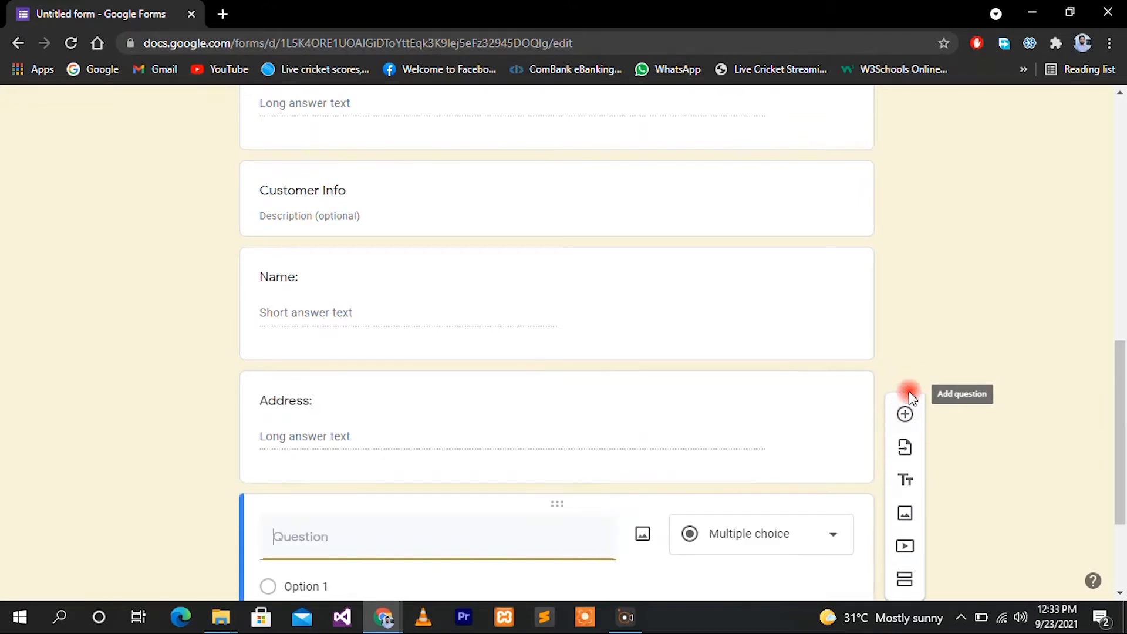
# Title the new question 'Phone No:' and make Name, Address and Phone No: required
pyautogui.write('Phone No:')
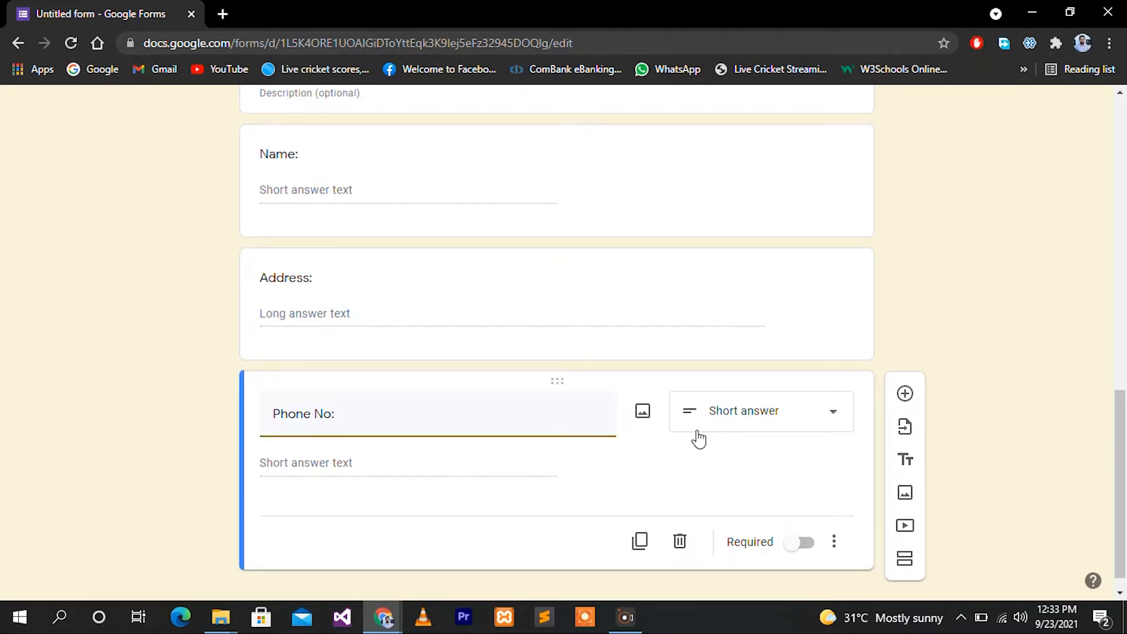
pyautogui.click(763, 226)
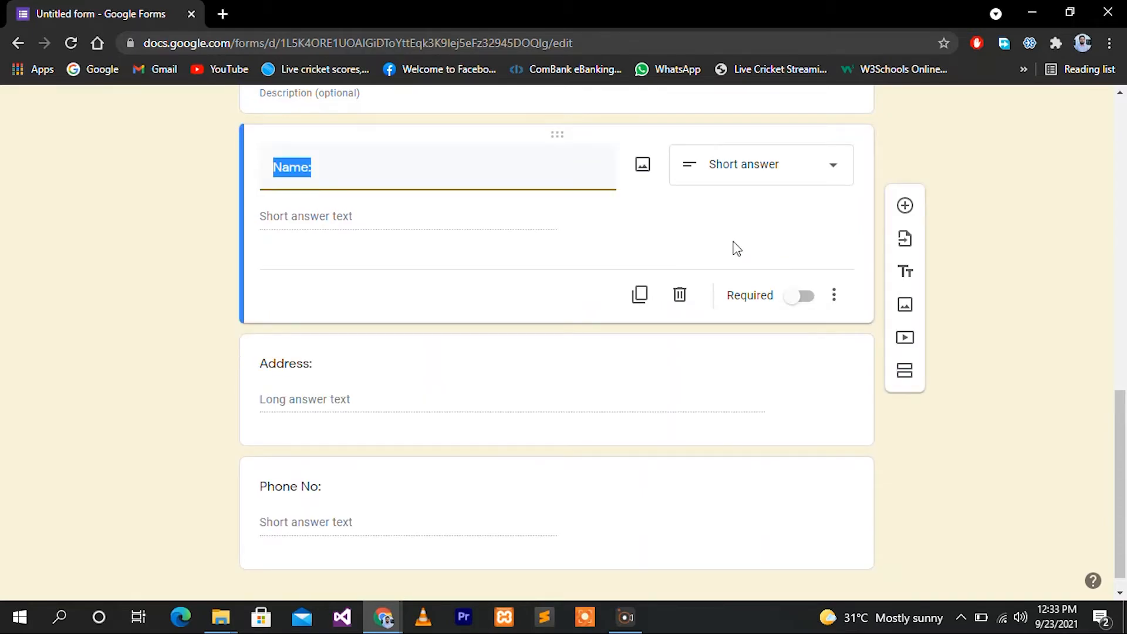
pyautogui.click(806, 296)
pyautogui.scroll(-1, 737, 379)
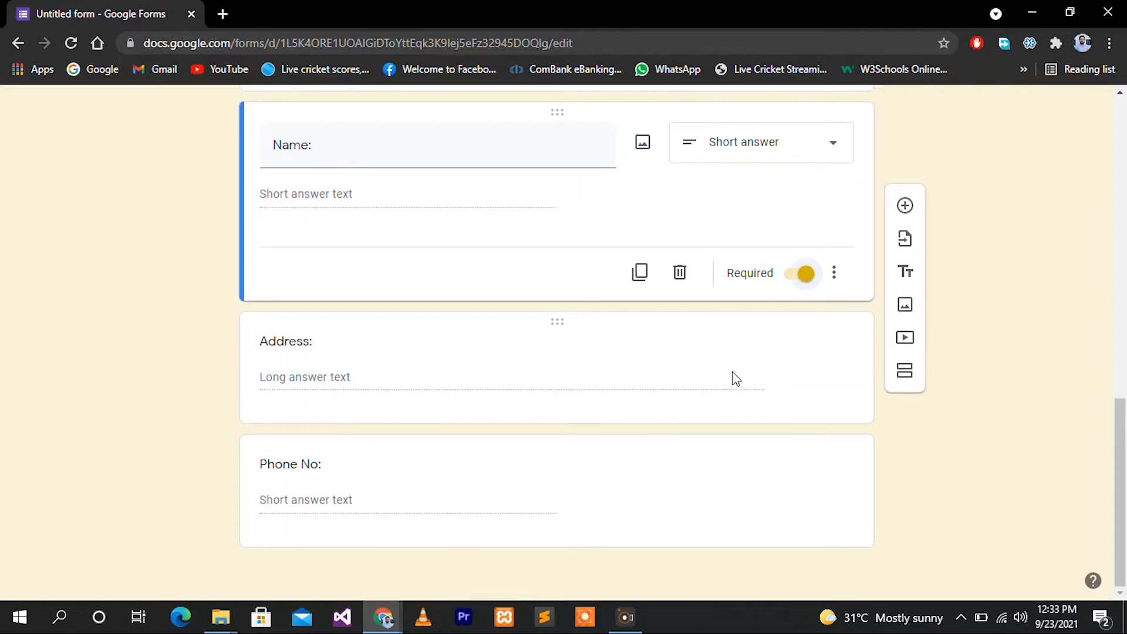
pyautogui.click(694, 358)
pyautogui.click(801, 397)
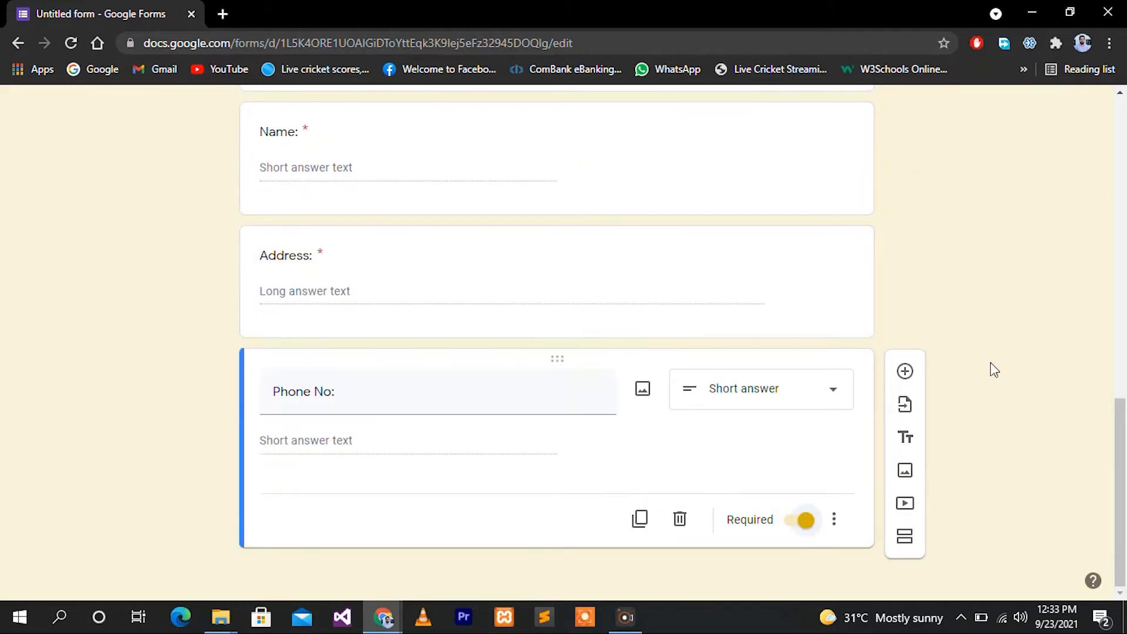
# Add a closing title block reading 'Thank You for Your Order. We will deliver shortly.'
pyautogui.click(908, 441)
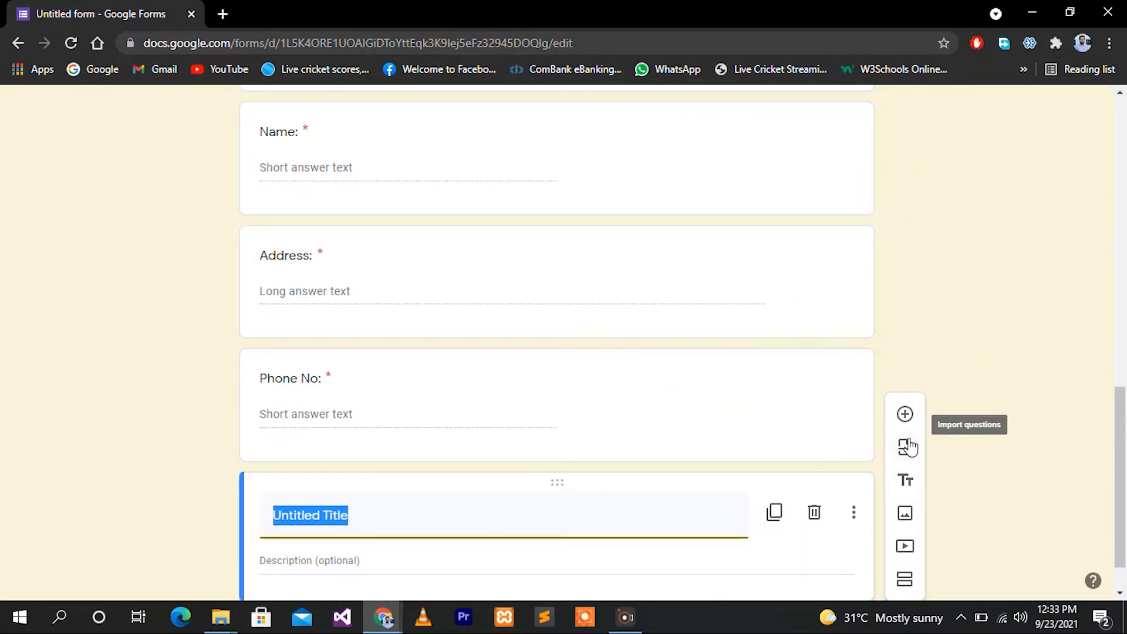
pyautogui.write('We')
pyautogui.press('BackSpace')
pyautogui.press('BackSpace')
pyautogui.write('Thank You for Your Order.')
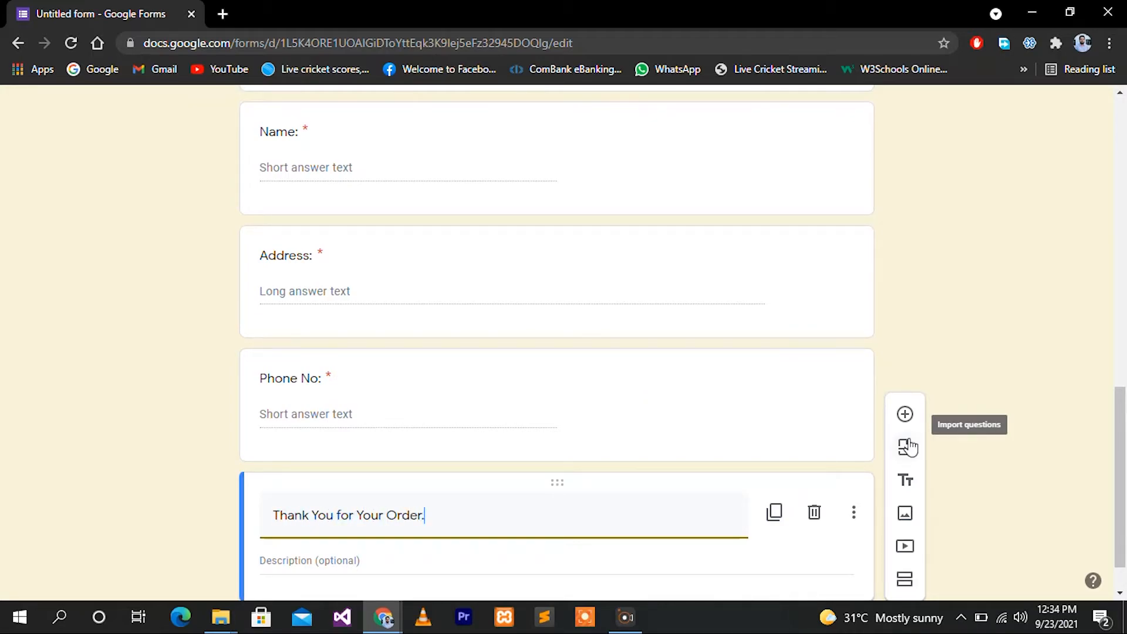
pyautogui.write(' We will deliver shortly.')
pyautogui.scroll(-1, 948, 446)
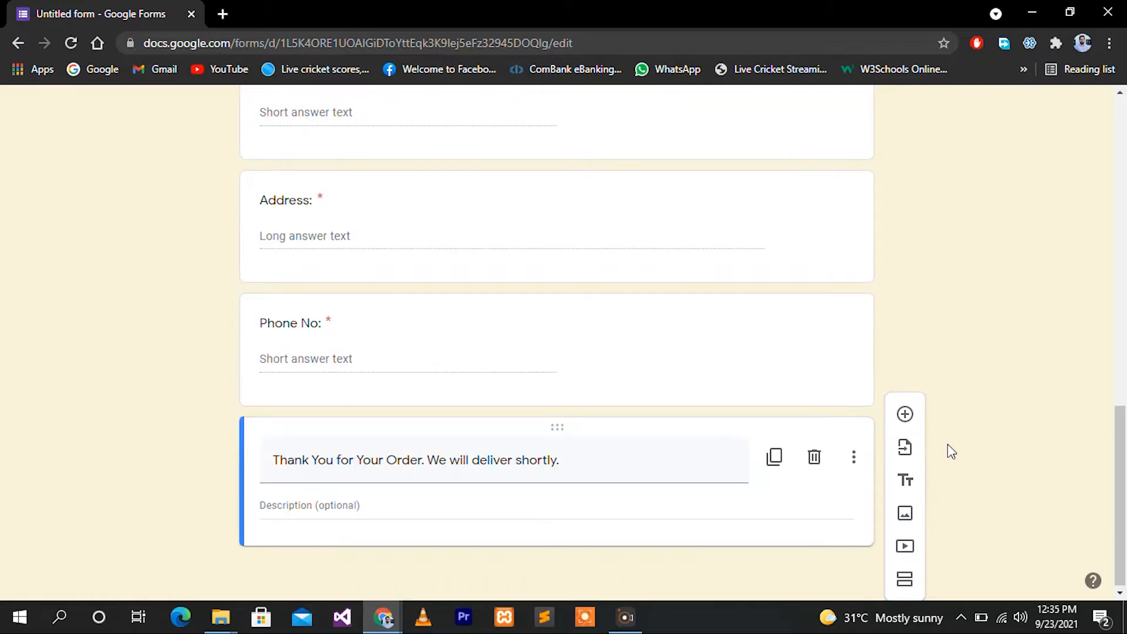
pyautogui.scroll(6, 948, 444)
pyautogui.scroll(6, 949, 455)
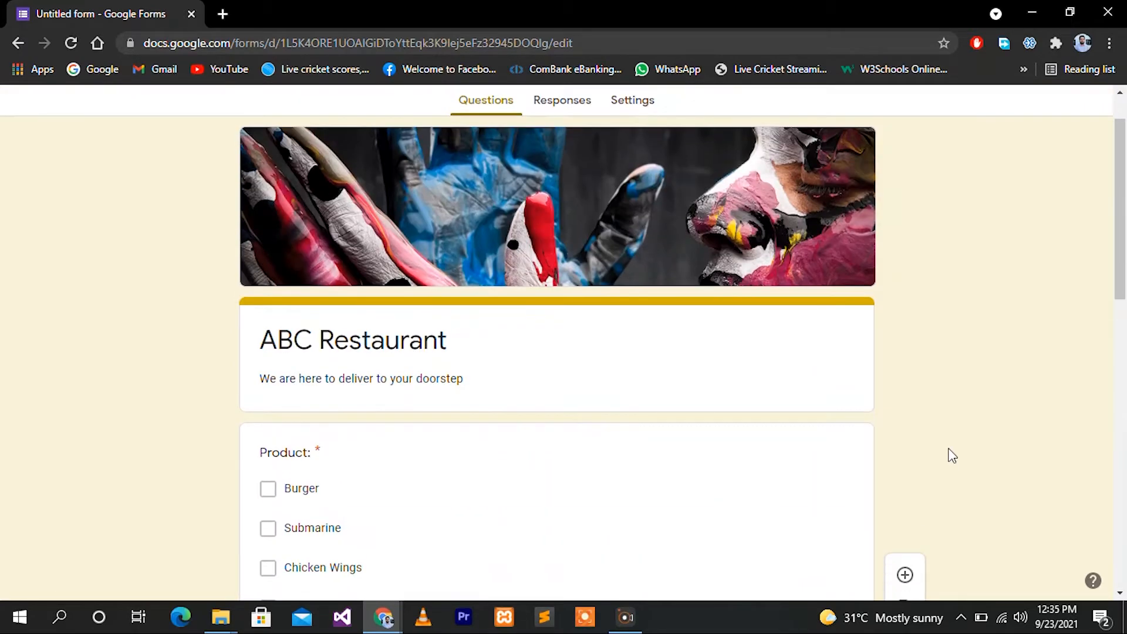
pyautogui.scroll(-4, 949, 456)
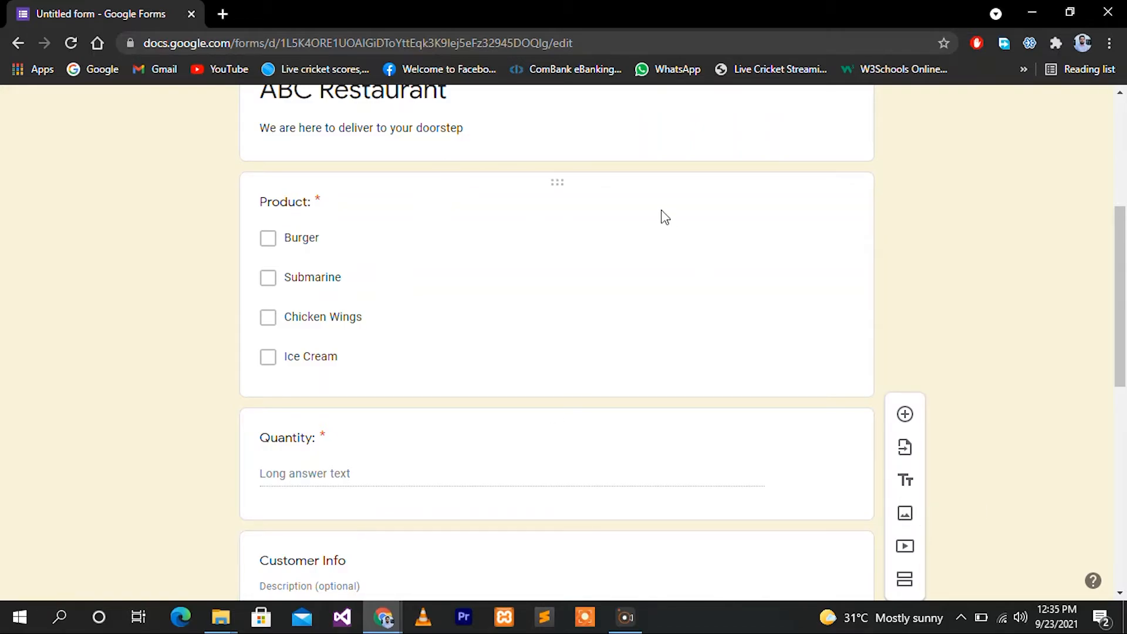
# Insert a 'Product Info' section title above the Product question
pyautogui.tripleClick(559, 132)
pyautogui.click(905, 273)
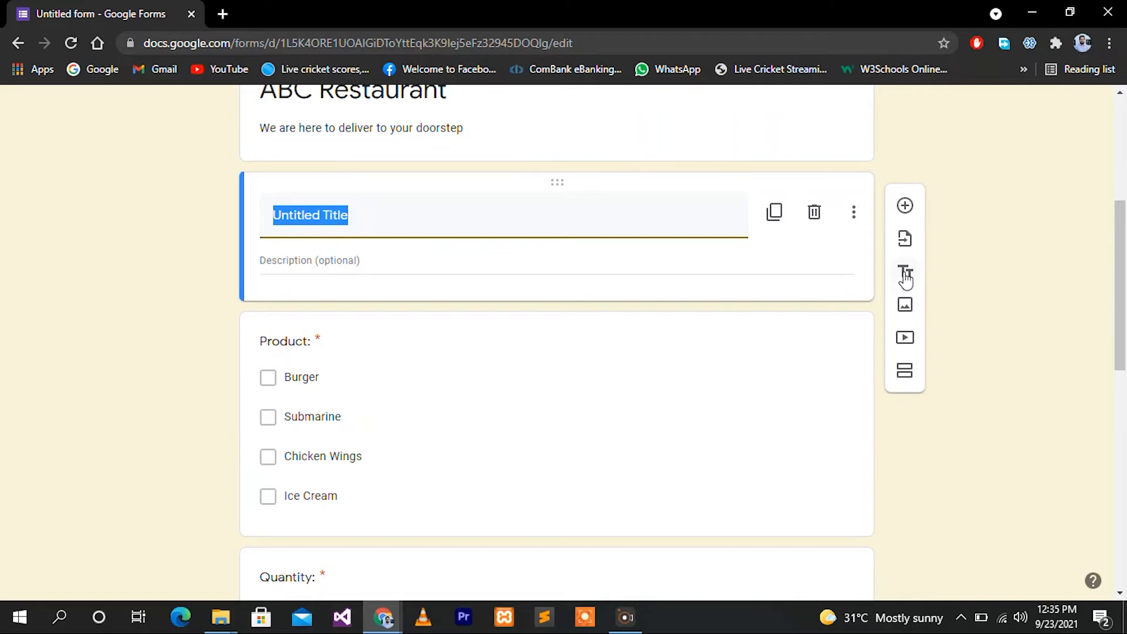
pyautogui.write('Pro')
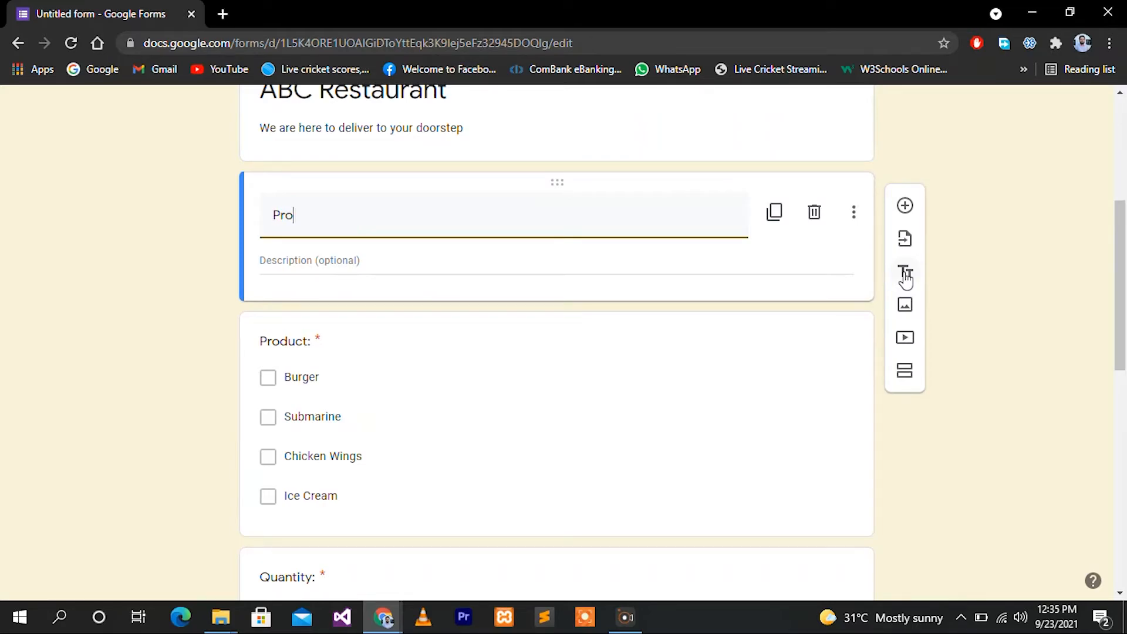
pyautogui.write('duct Info')
pyautogui.click(996, 383)
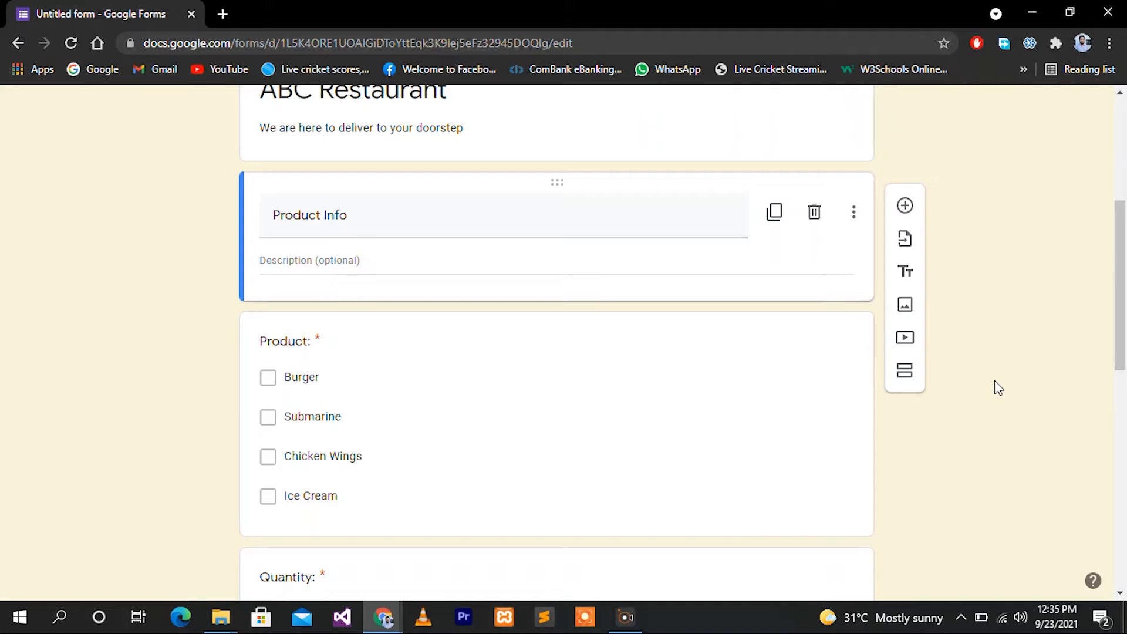
# Open the form preview to see the respondent view
pyautogui.scroll(4, 996, 385)
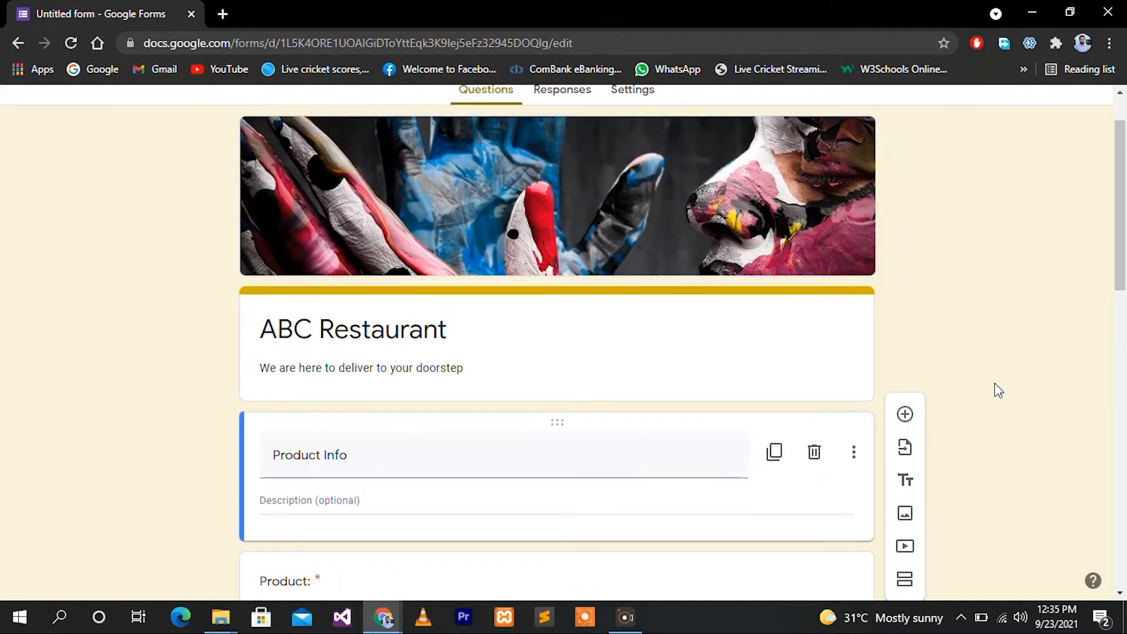
pyautogui.scroll(1, 998, 390)
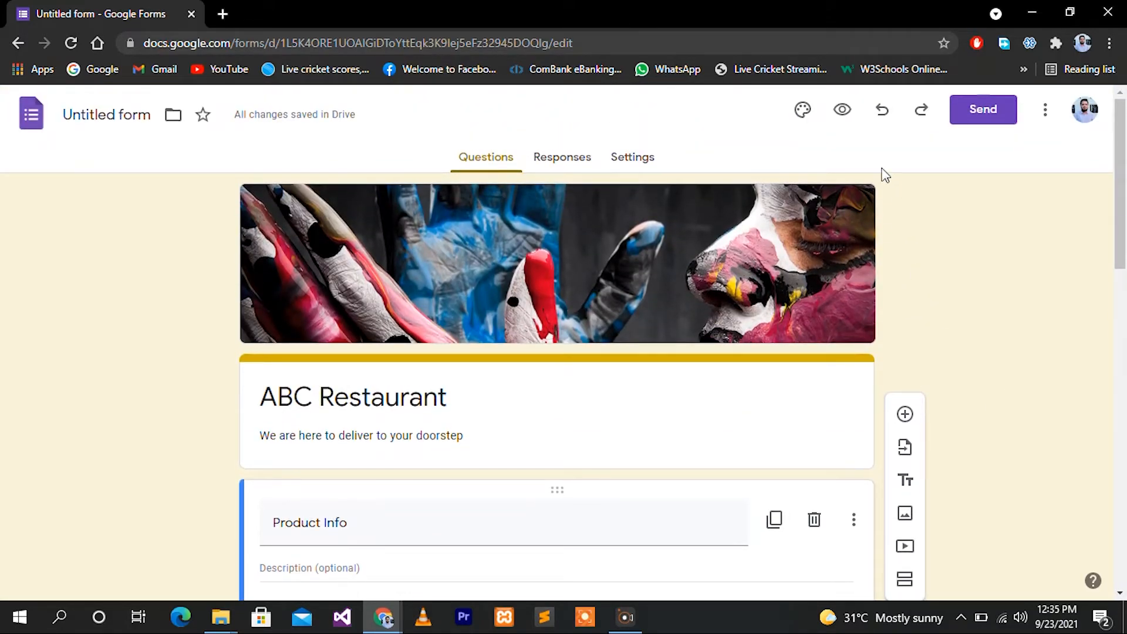
pyautogui.click(844, 110)
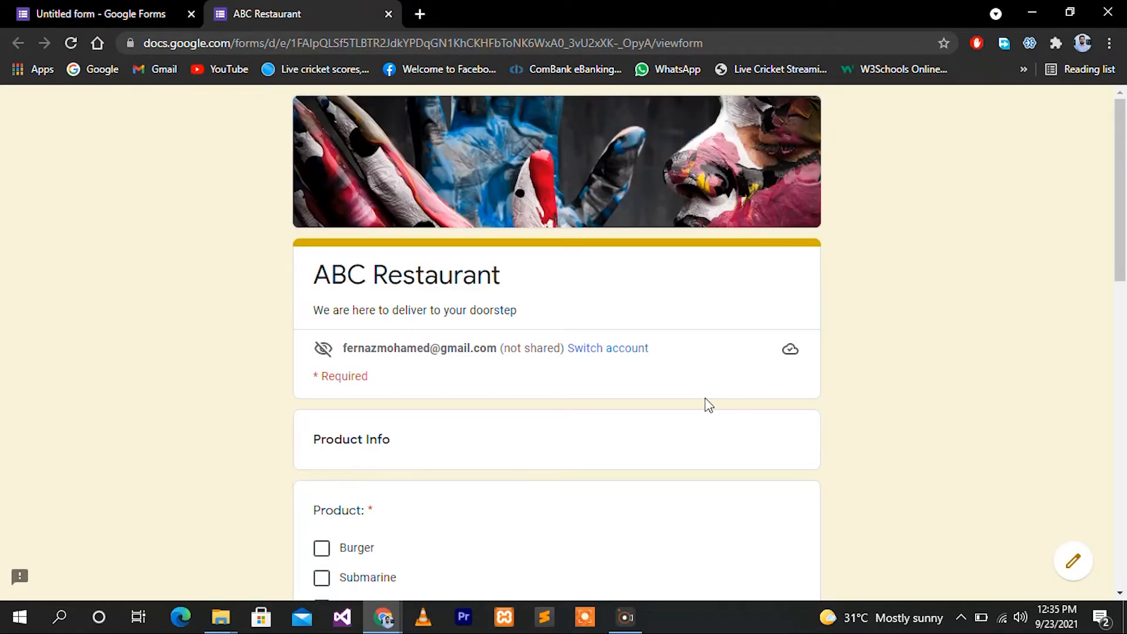
# Scroll the preview down to Submit, return to the editor, and bring up the Send form dialog
pyautogui.scroll(-6, 709, 406)
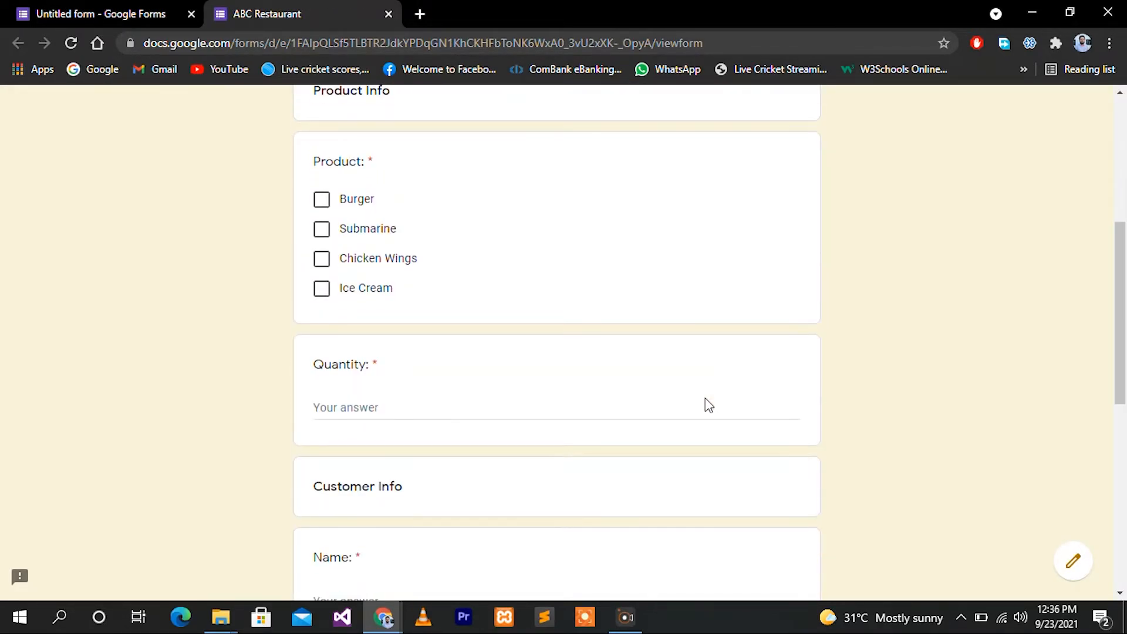
pyautogui.scroll(-9, 709, 406)
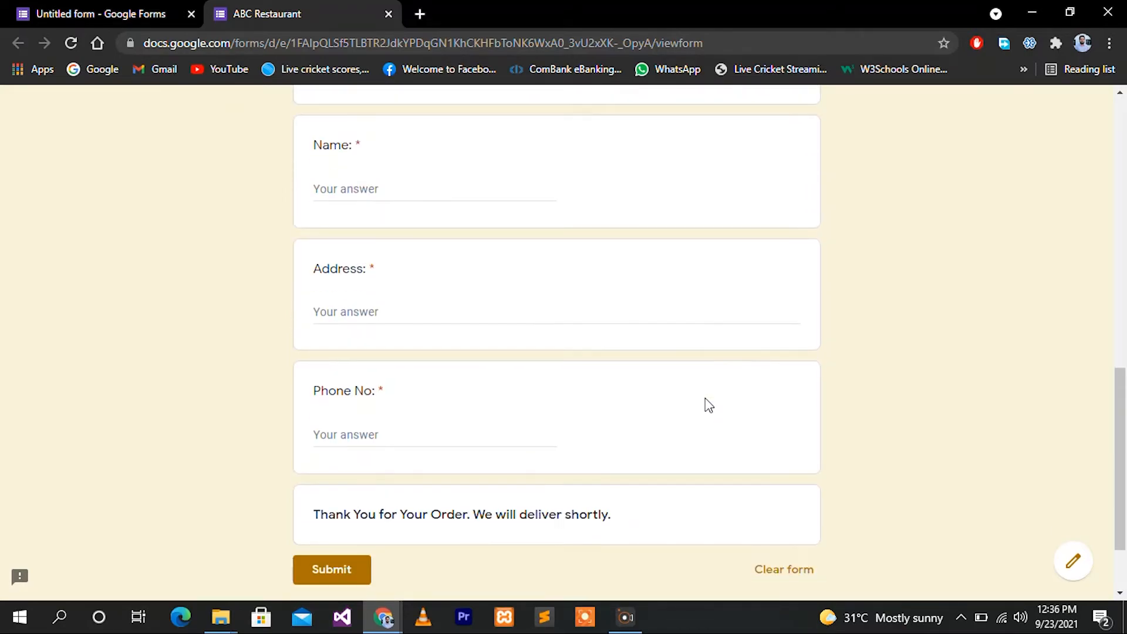
pyautogui.hotkey('ctrl', 'Tab')
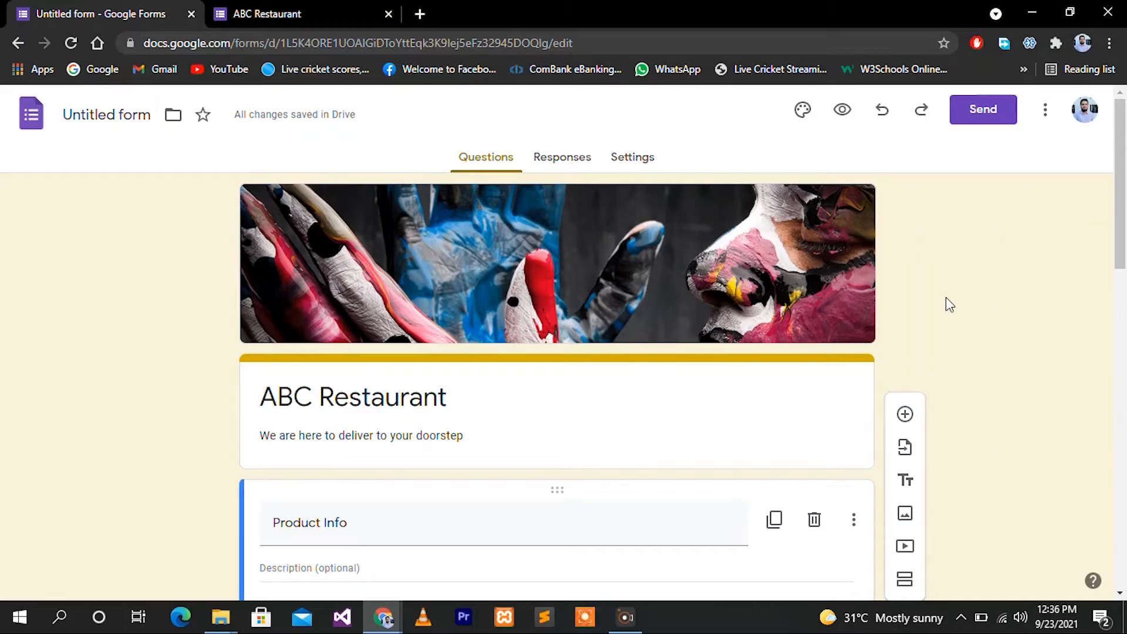
pyautogui.click(982, 118)
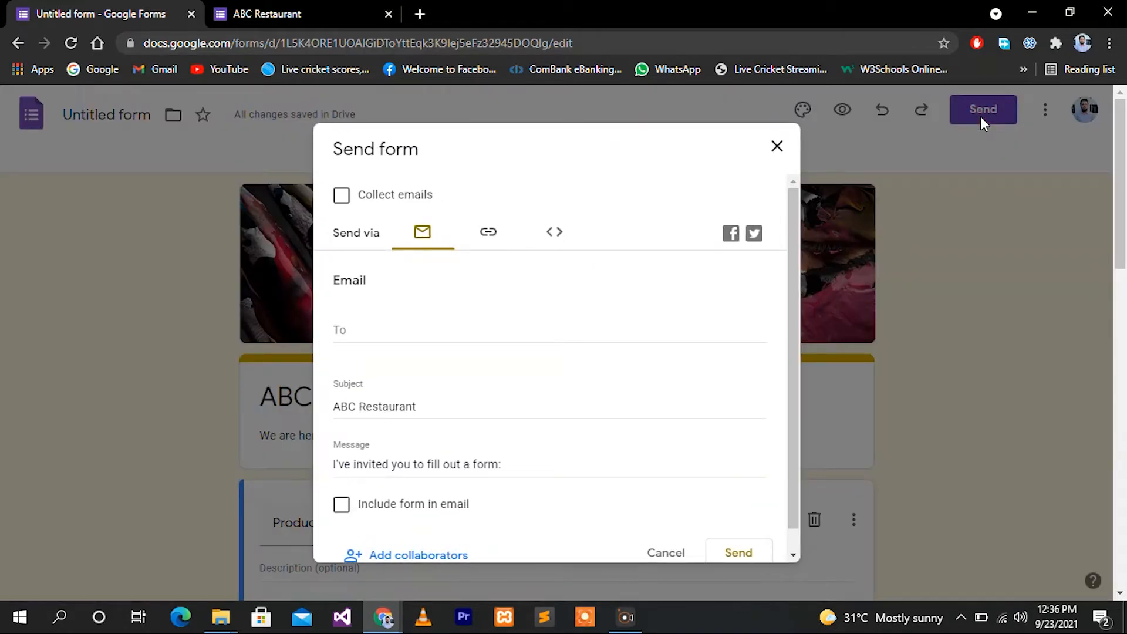
# Copy the form's shortened shareable link
pyautogui.click(488, 235)
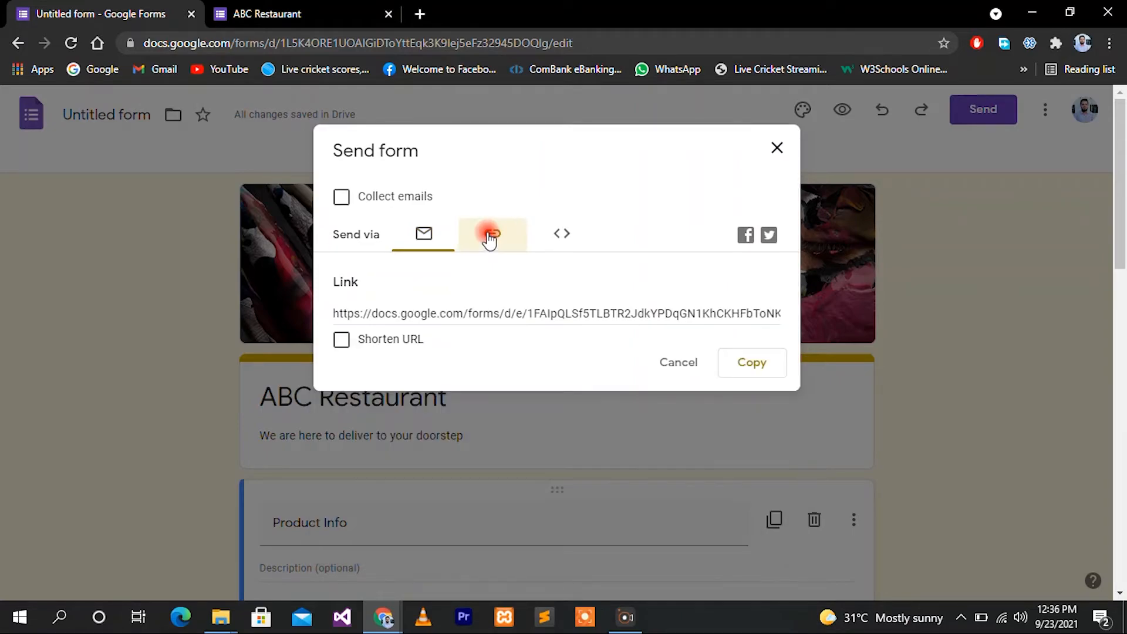
pyautogui.click(342, 340)
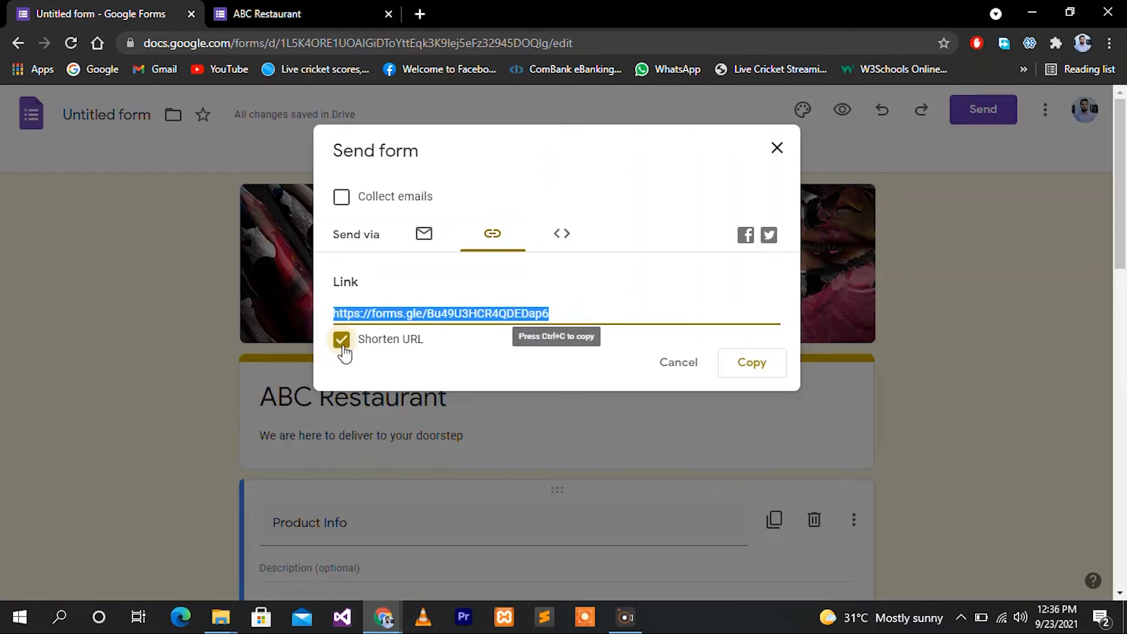
pyautogui.click(752, 364)
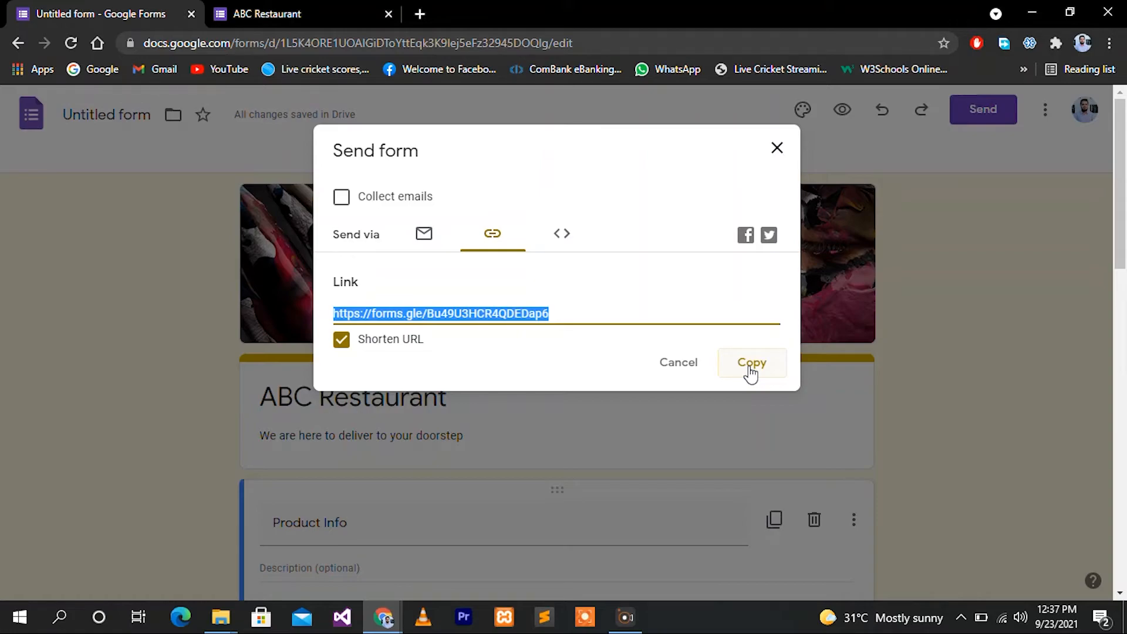
# Close the Send dialog, view the Responses page showing 0 responses, and open a new browser tab
pyautogui.click(750, 365)
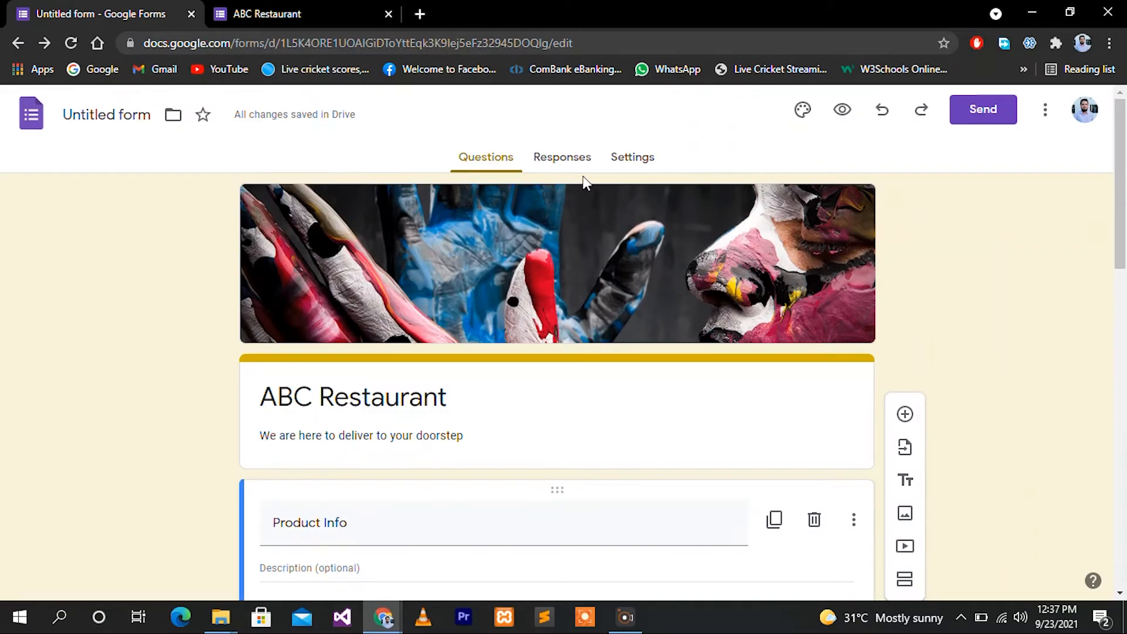
pyautogui.click(564, 160)
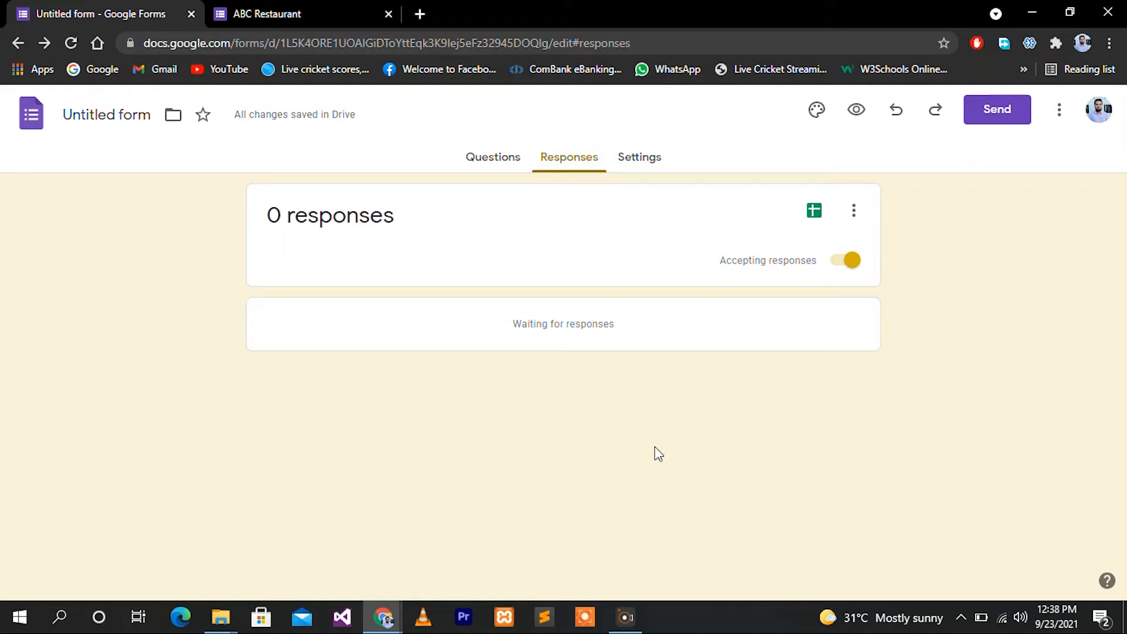
pyautogui.click(420, 13)
# Paste and open the copied form link, then tick Burger and Submarine
pyautogui.rightClick(420, 45)
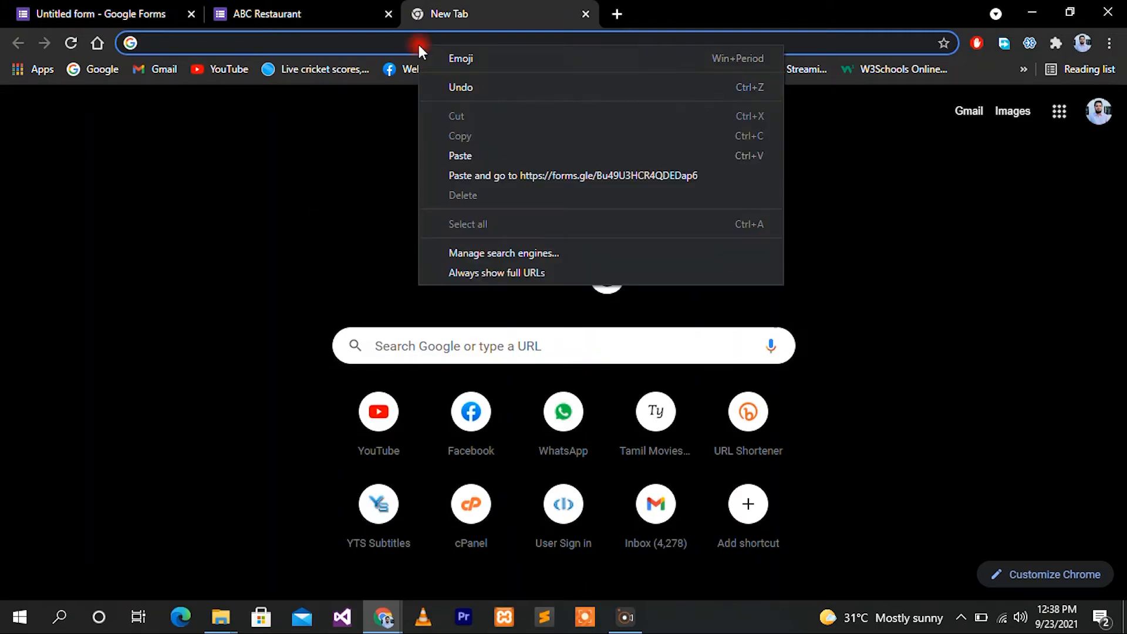
pyautogui.click(452, 176)
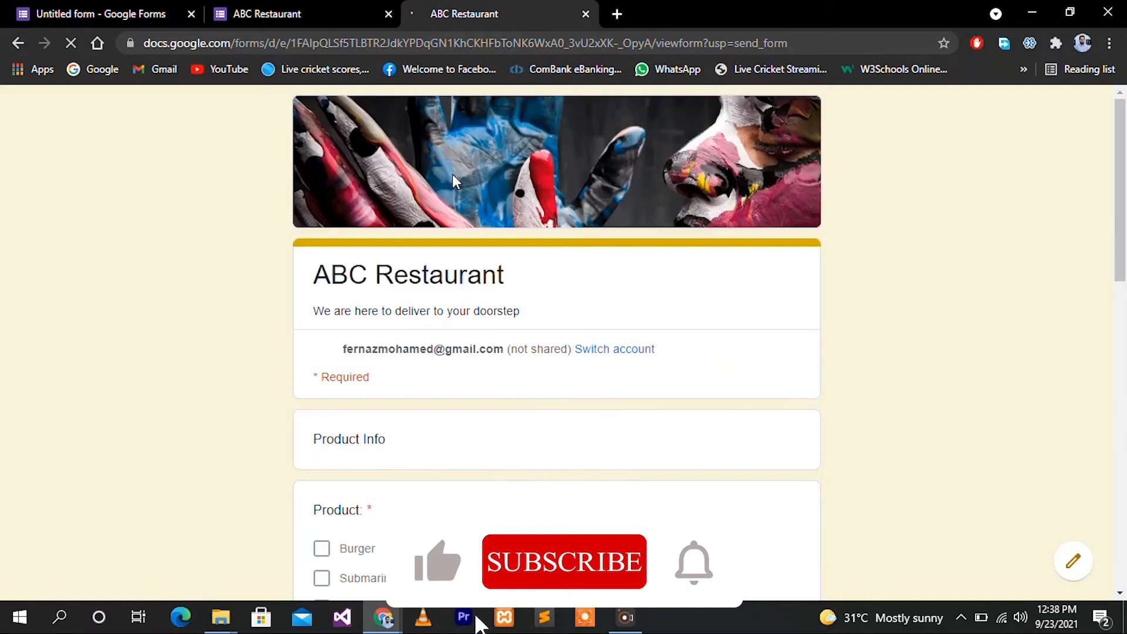
pyautogui.scroll(-3, 478, 426)
pyautogui.scroll(-1, 479, 426)
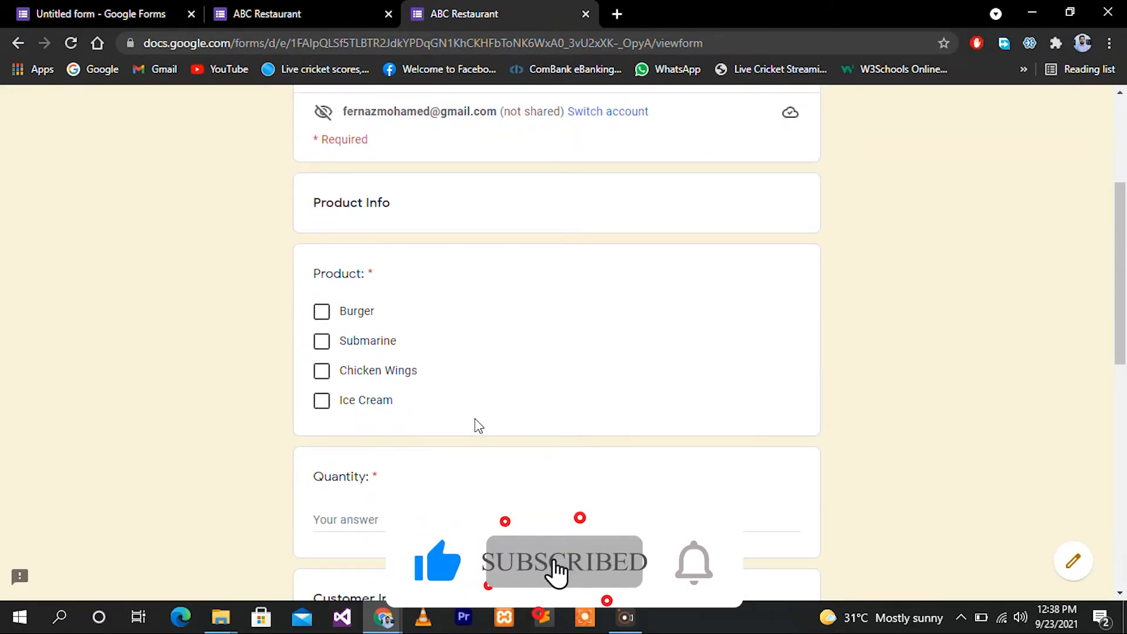
pyautogui.click(322, 316)
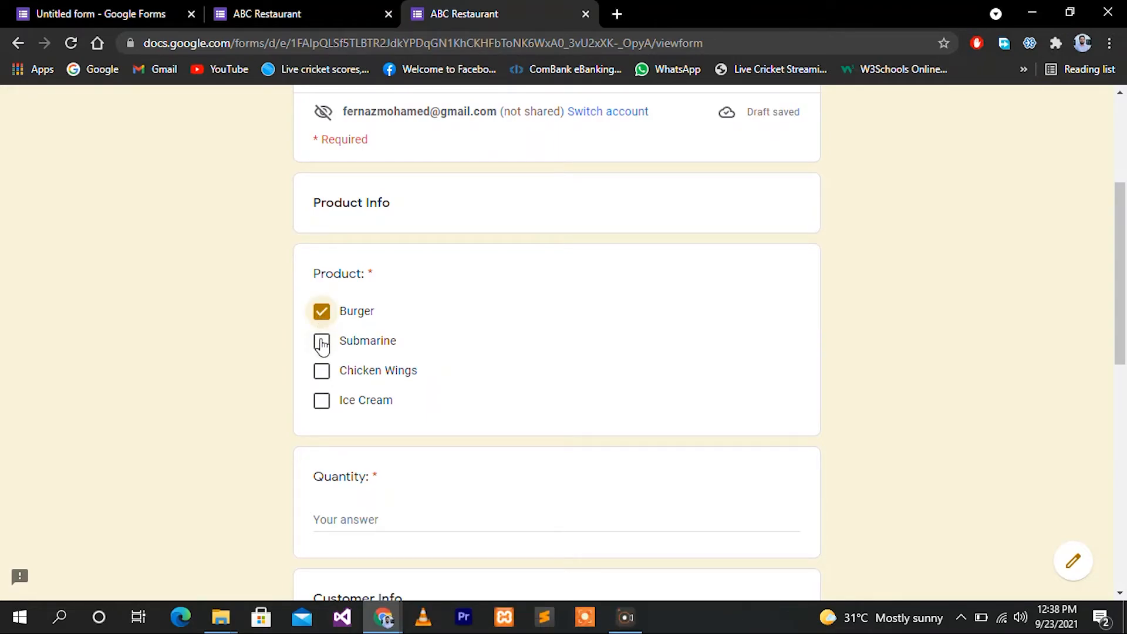
pyautogui.click(322, 342)
# Enter the quantities 'Burger 2' and 'Submarine 2' on separate lines
pyautogui.scroll(-3, 460, 441)
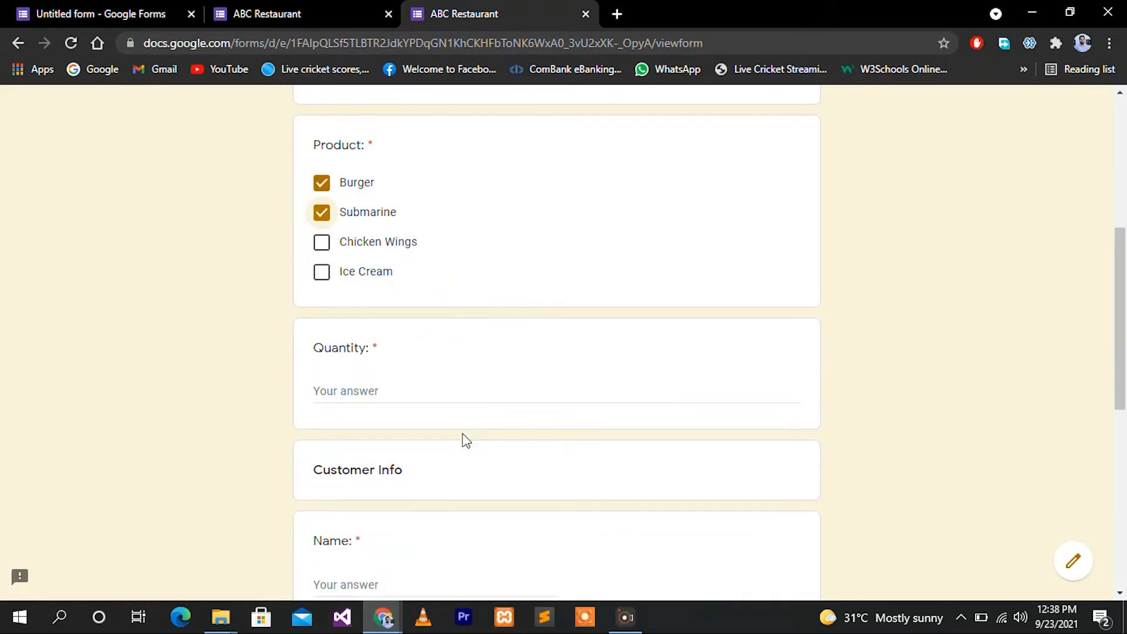
pyautogui.click(338, 386)
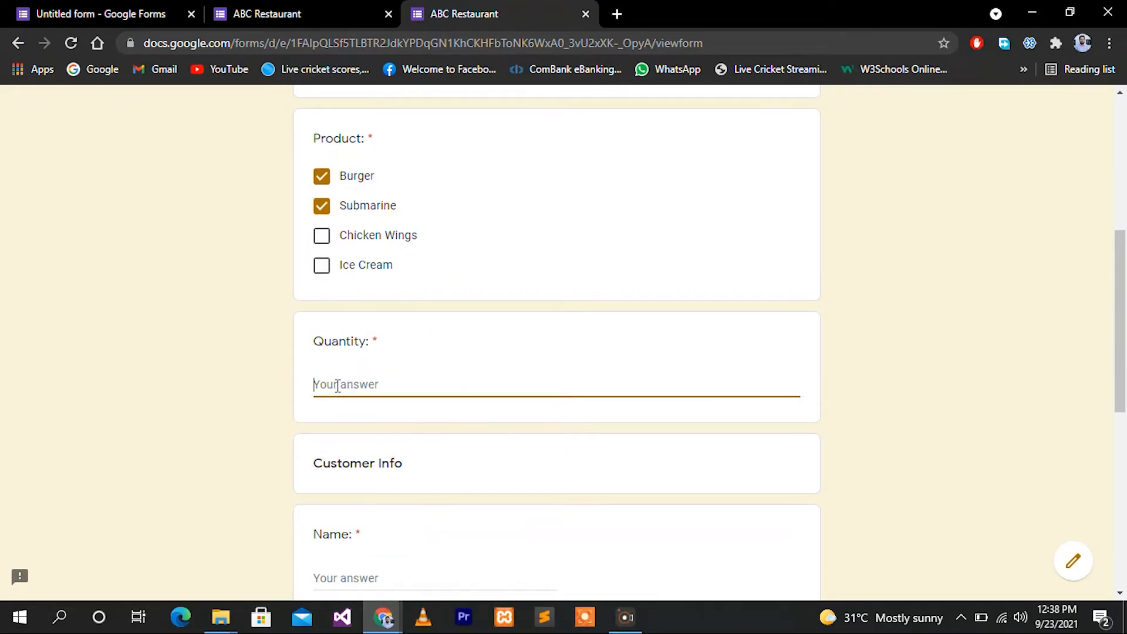
pyautogui.write('Burger 2')
pyautogui.press('Return')
pyautogui.write('Submarine 2')
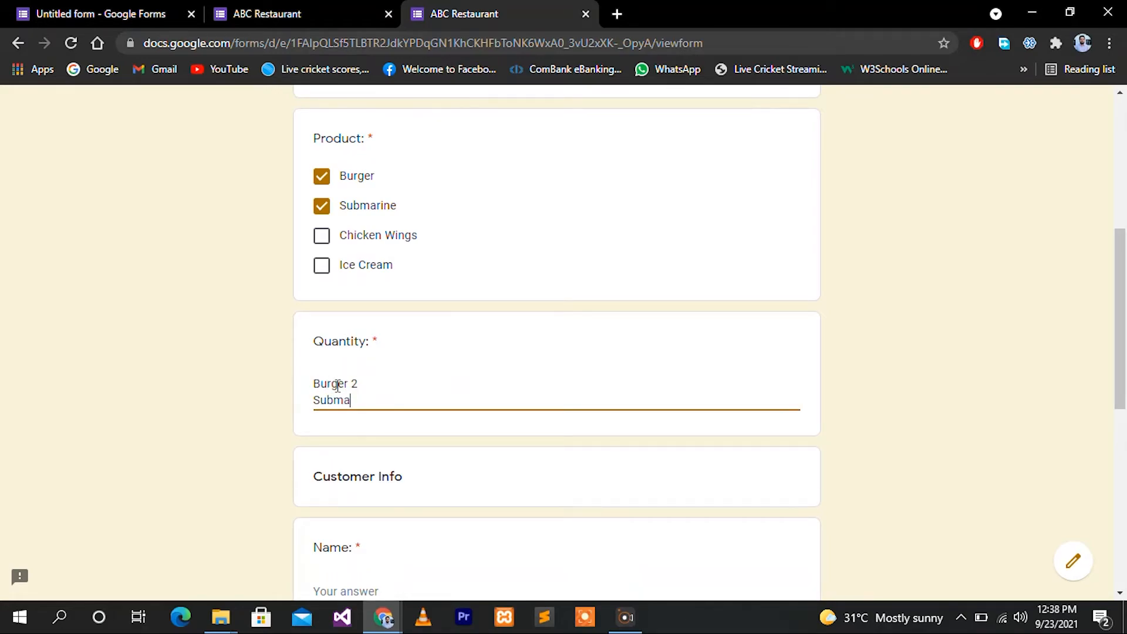
pyautogui.scroll(-2, 714, 478)
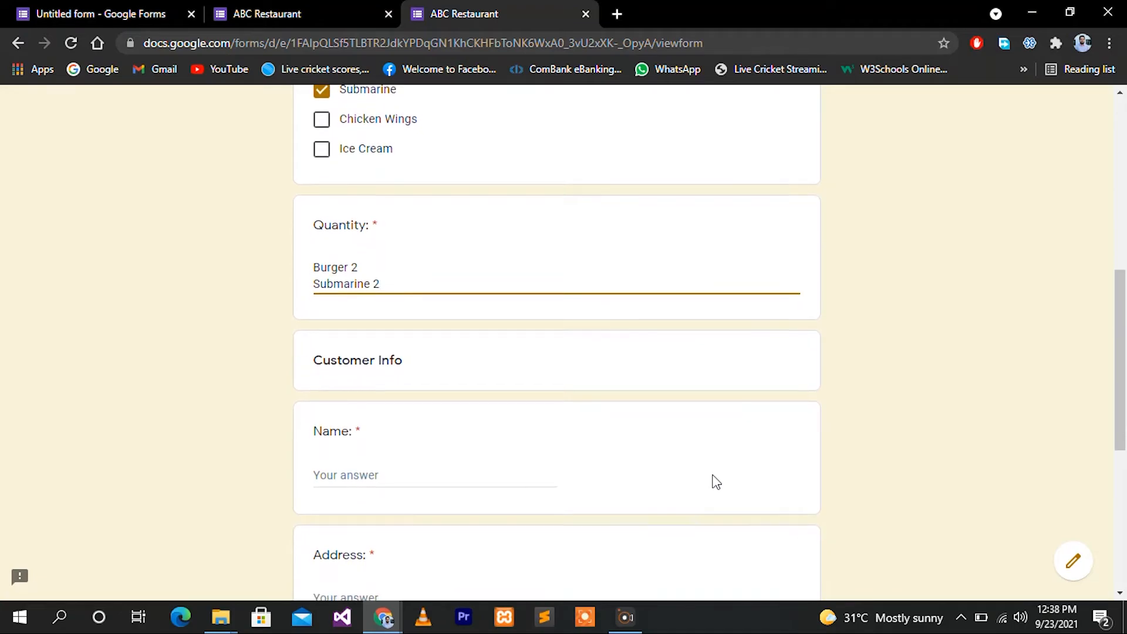
pyautogui.scroll(-2, 712, 480)
# Fill in the customer's name, address and phone number, then submit the order
pyautogui.click(387, 343)
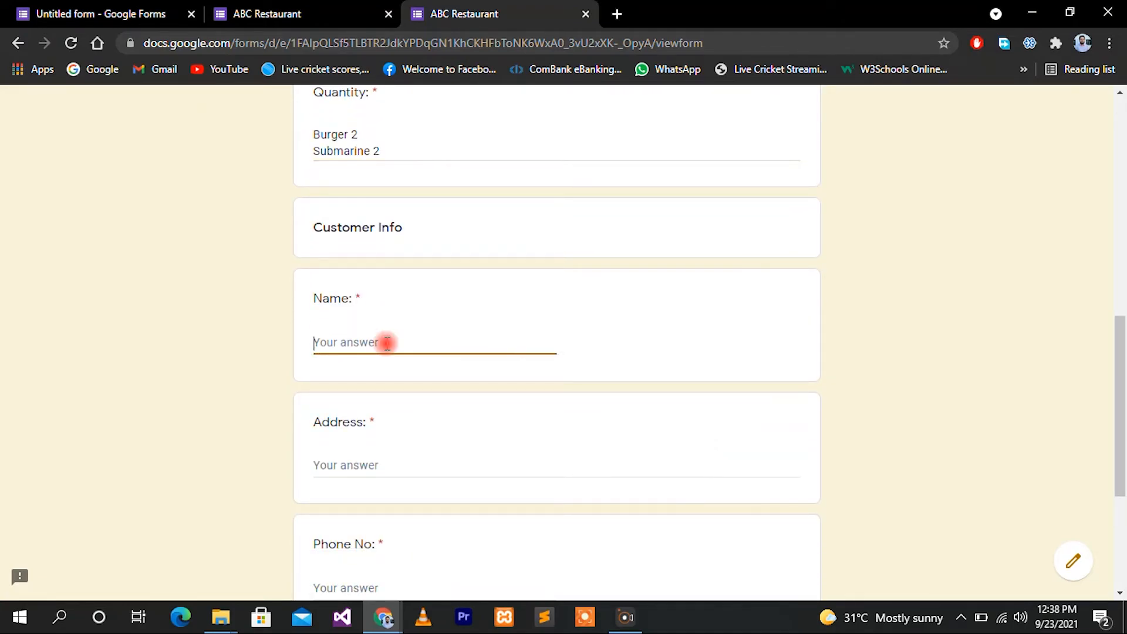
pyautogui.write('Xyz')
pyautogui.click(377, 466)
pyautogui.write('123,xyz,')
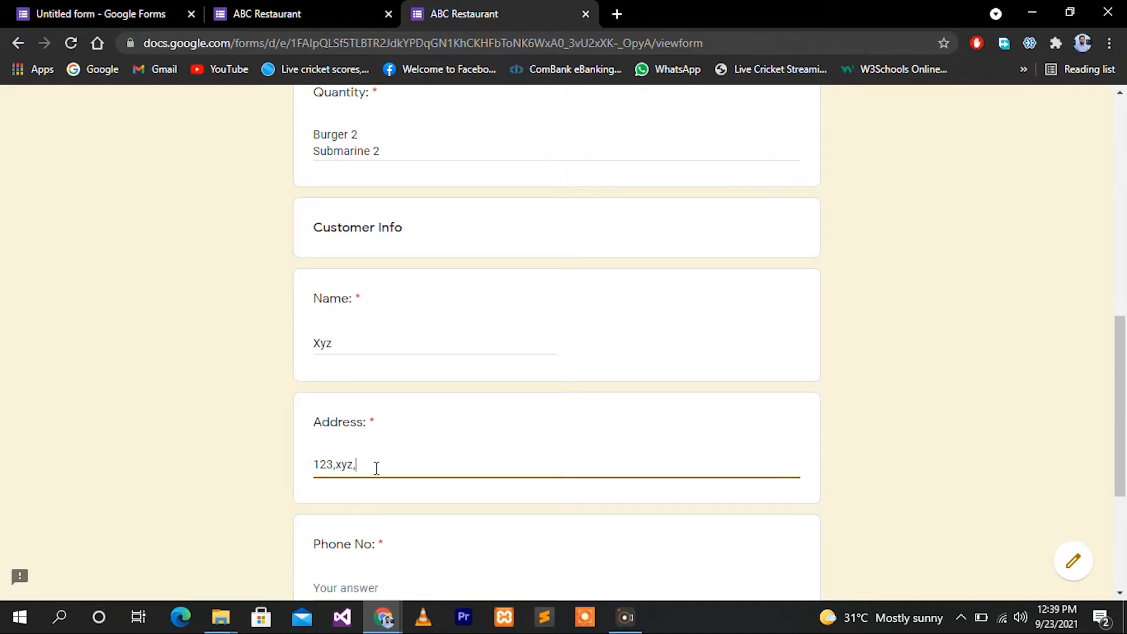
pyautogui.write(' colombo')
pyautogui.scroll(-4, 365, 344)
pyautogui.click(365, 344)
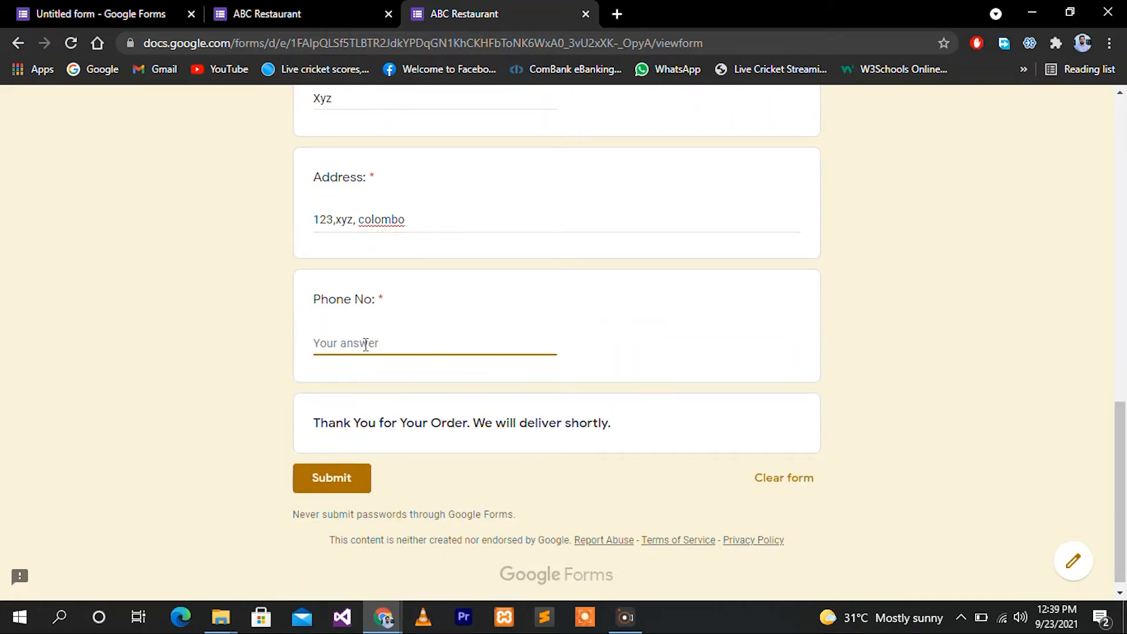
pyautogui.click(330, 480)
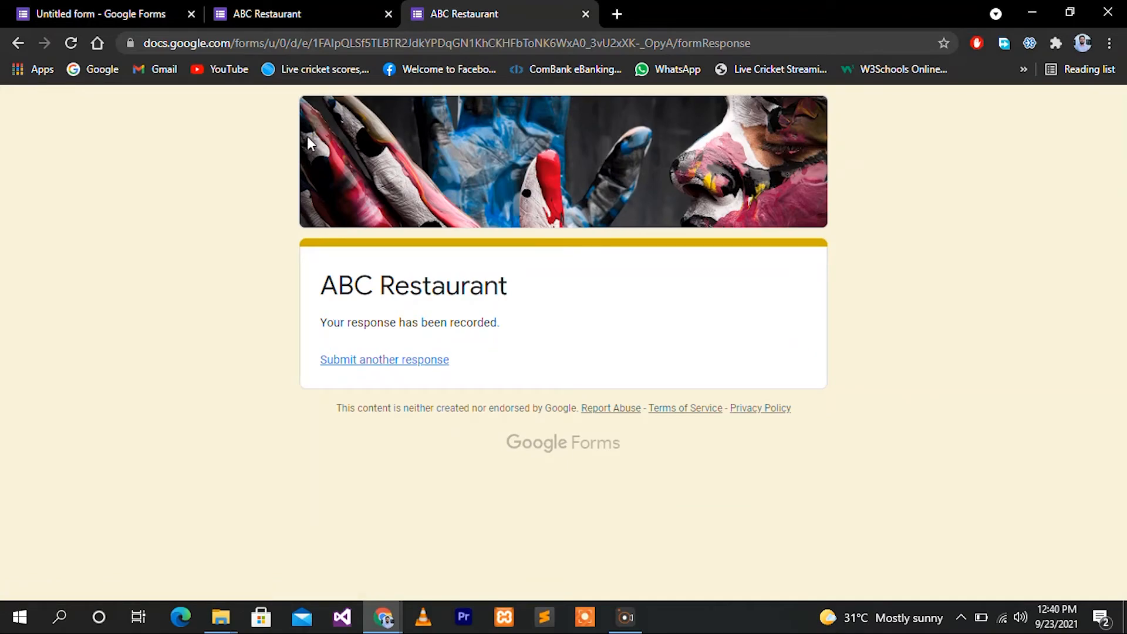
# Review the single response in the editor's Responses summary and start creating a linked spreadsheet
pyautogui.click(297, 7)
pyautogui.click(133, 7)
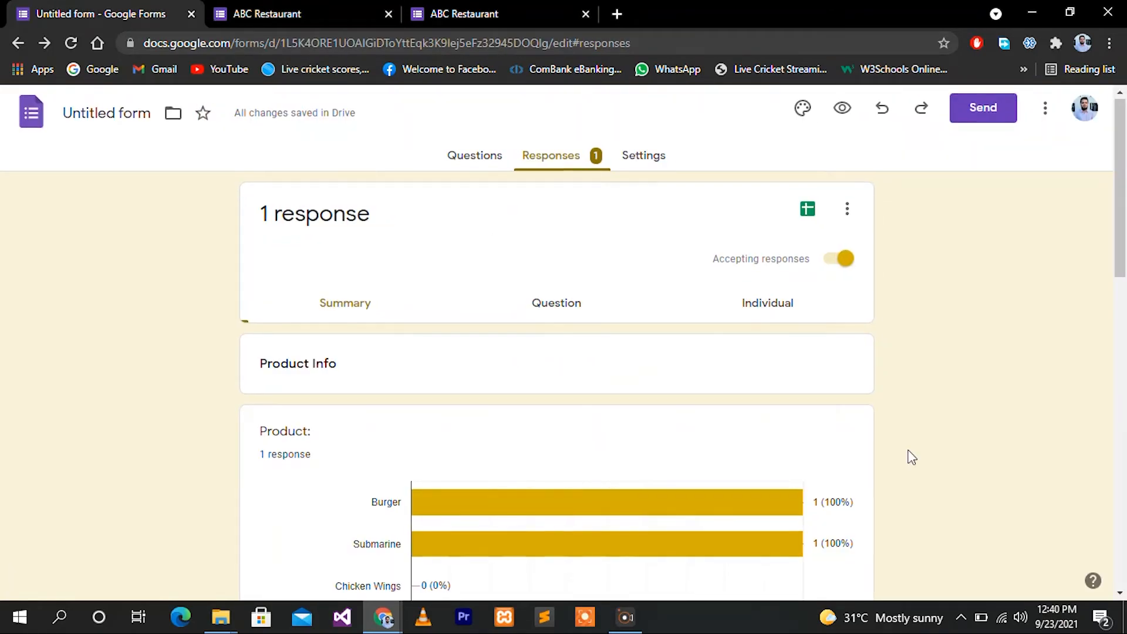
pyautogui.scroll(-10, 912, 458)
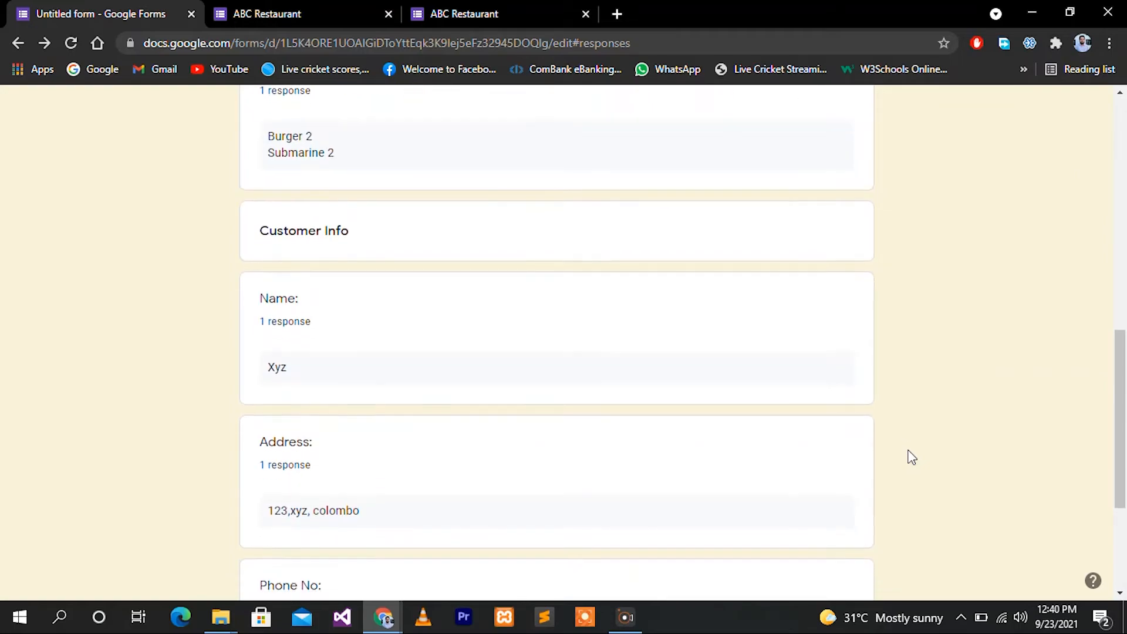
pyautogui.scroll(-4, 912, 458)
pyautogui.scroll(15, 912, 458)
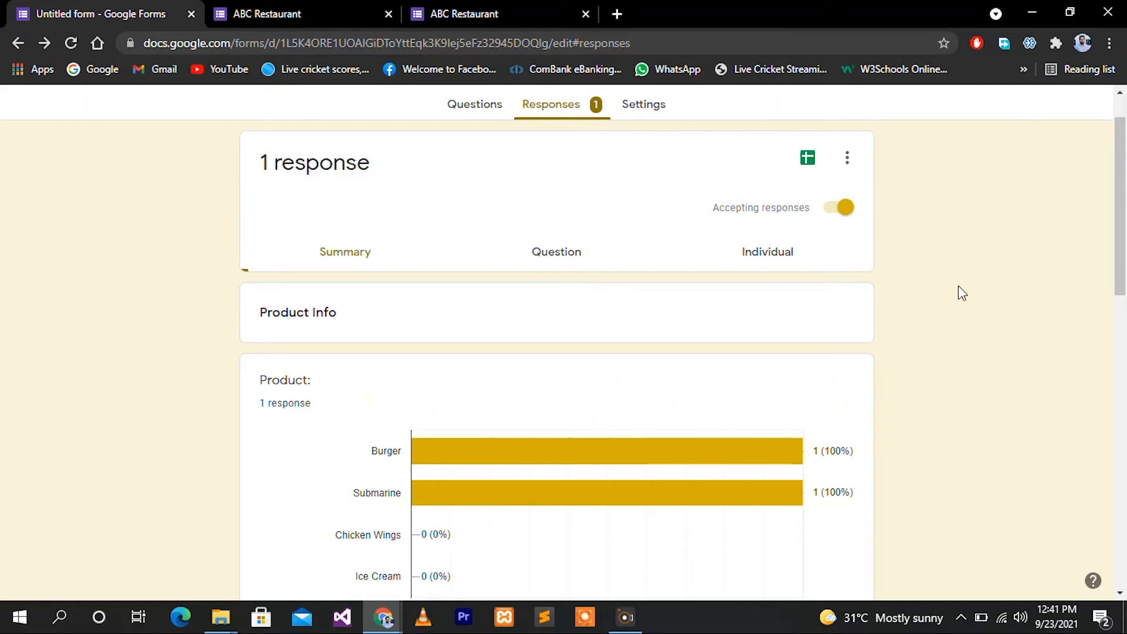
pyautogui.click(808, 159)
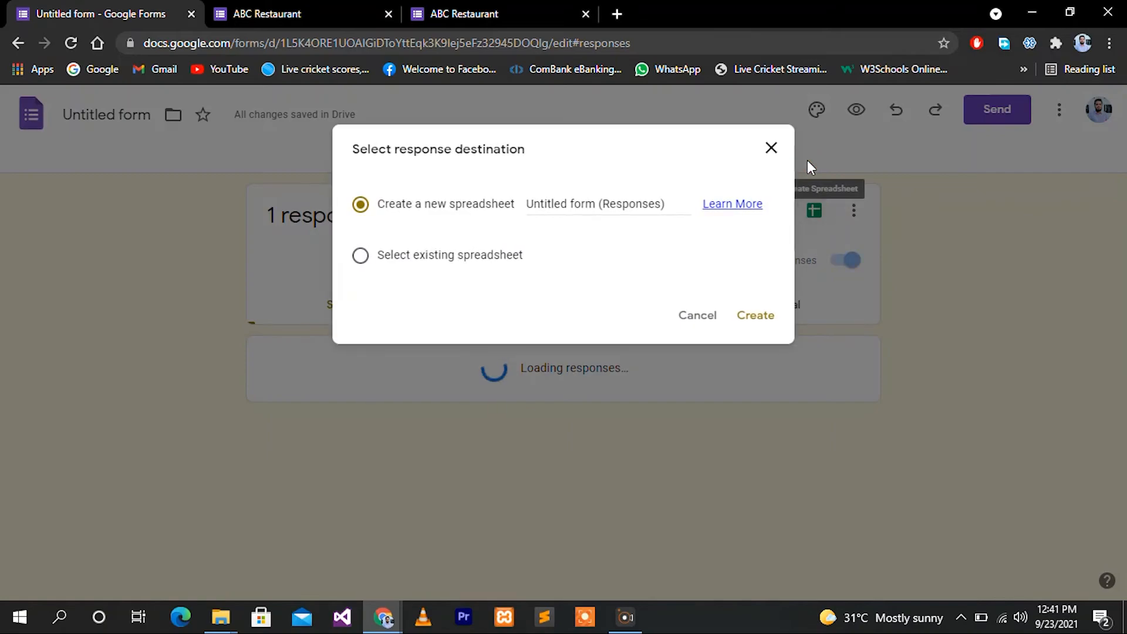
# Replace 'Untitled form (Responses)' with 'Orders' and create the spreadsheet
pyautogui.moveTo(527, 204); pyautogui.dragTo(670, 205)
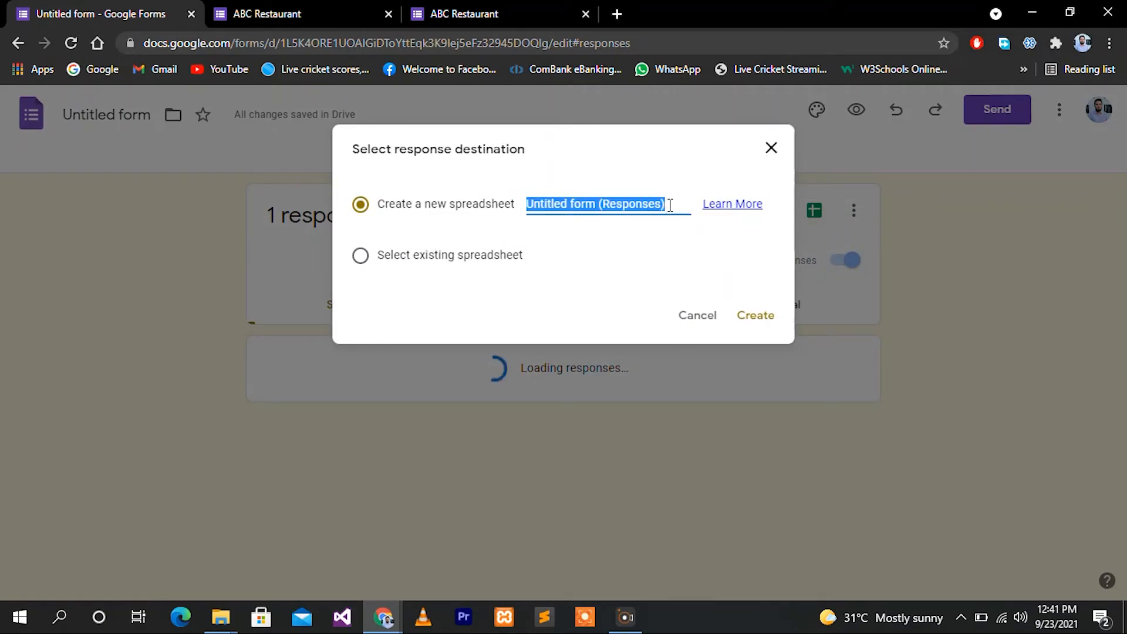
pyautogui.write('Orders')
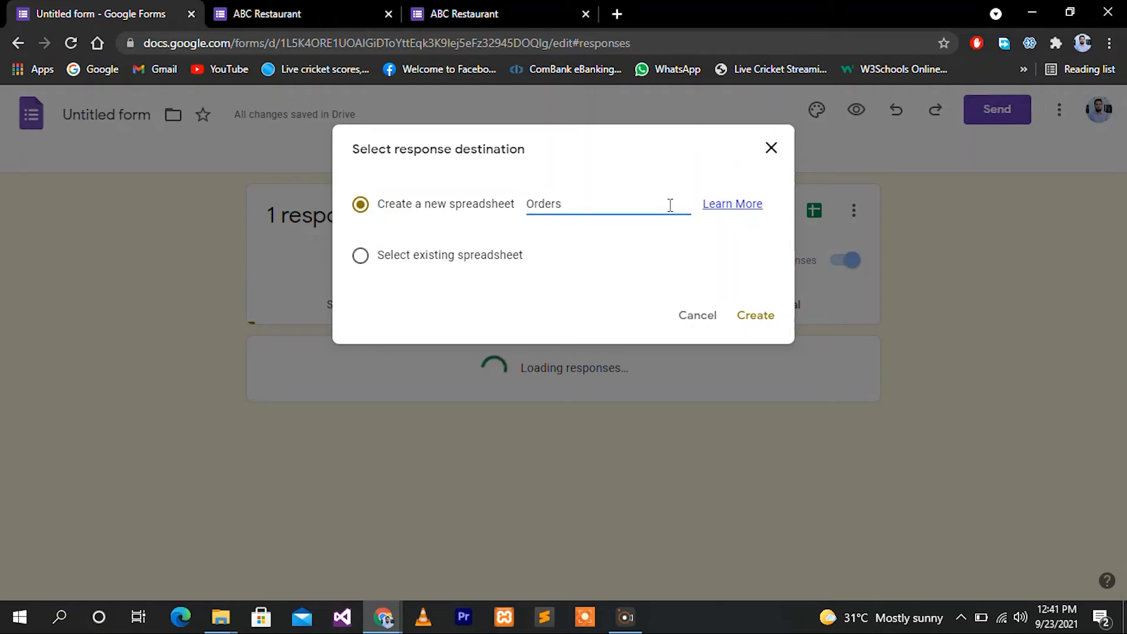
pyautogui.click(756, 317)
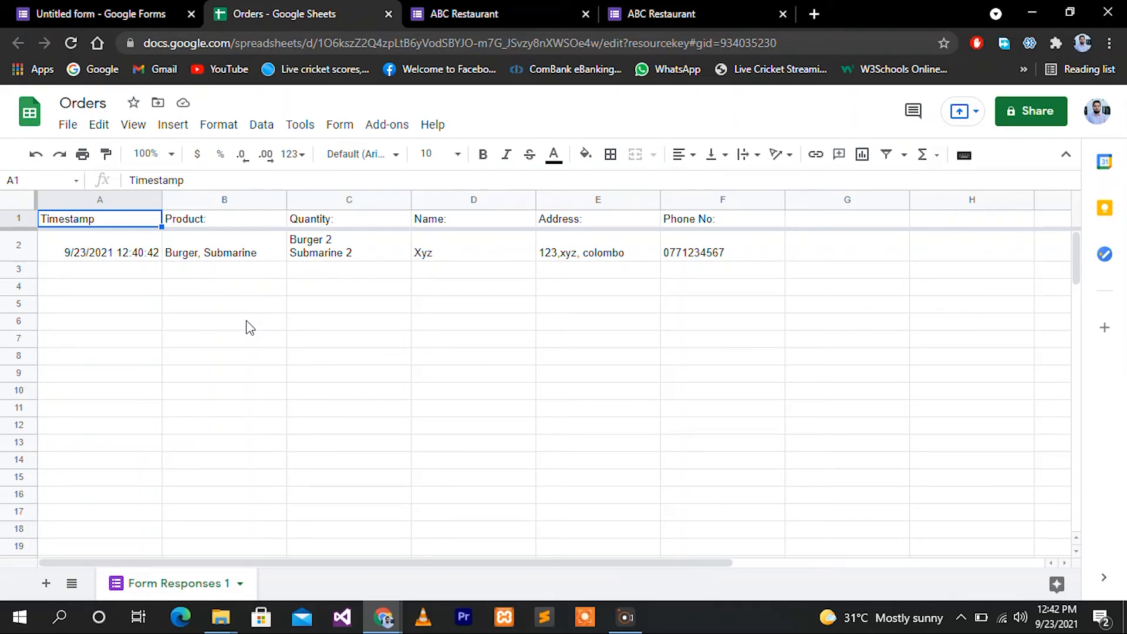
# Start another response and tick Chicken Wings and Submarine
pyautogui.click(631, 8)
pyautogui.click(390, 360)
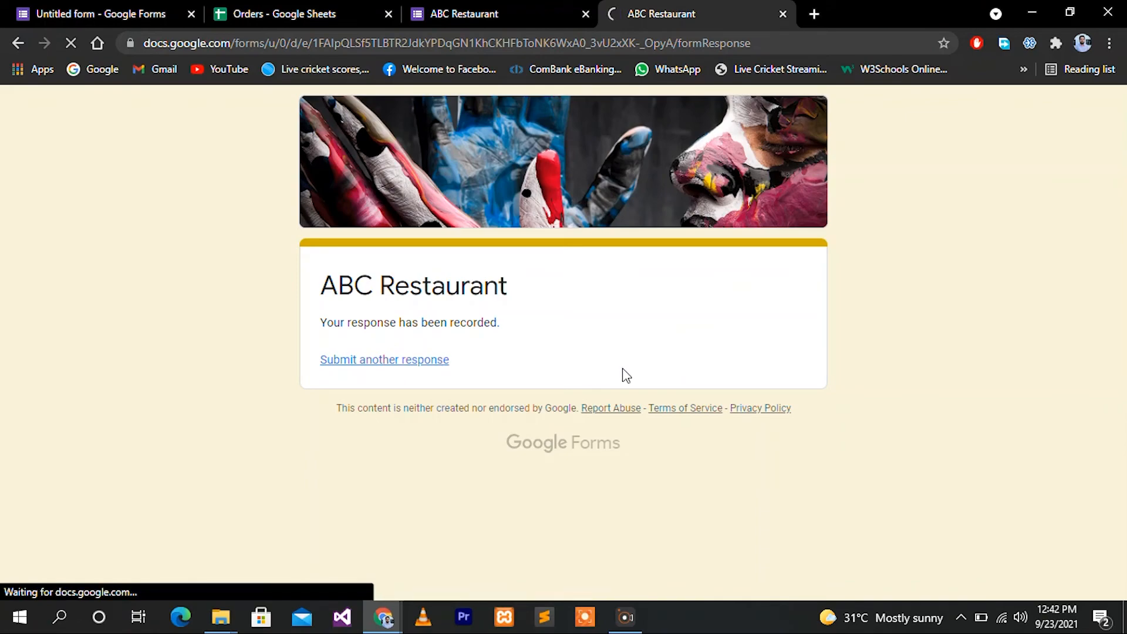
pyautogui.scroll(-5, 529, 423)
pyautogui.click(321, 334)
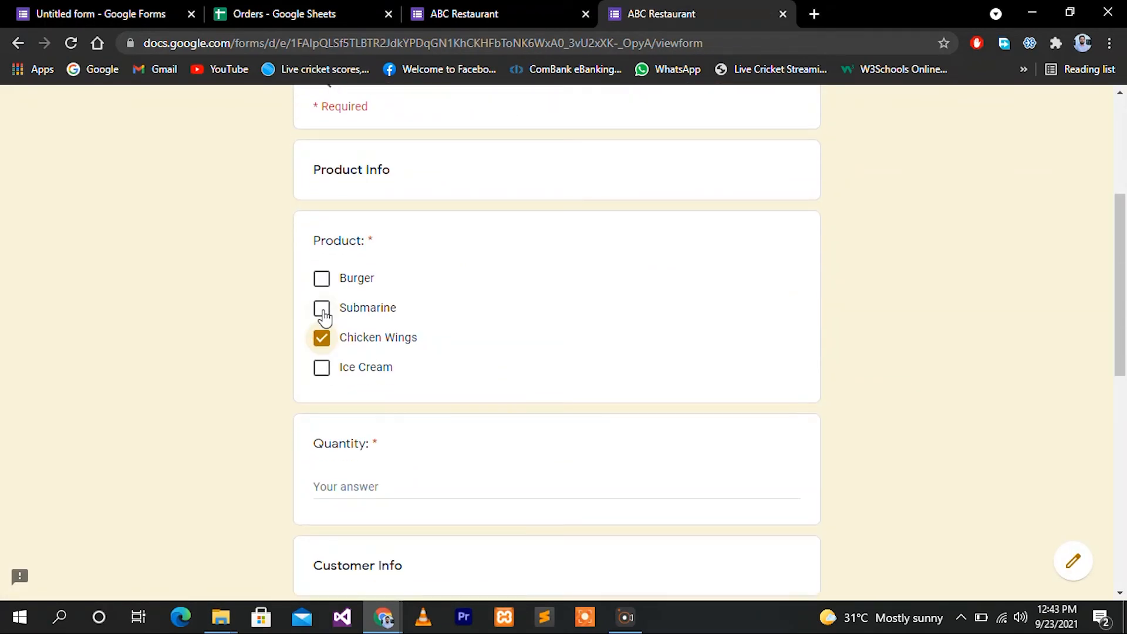
pyautogui.click(322, 306)
# Enter the quantities 'Submarine 2' and 'Chicken Wings 4' on separate lines
pyautogui.scroll(-2, 328, 328)
pyautogui.click(352, 400)
pyautogui.write('Submarine 2')
pyautogui.press('Return')
pyautogui.write('Chicken Wings 4')
# Fill in the customer's name, address and phone, submit, and check row 3 in Orders
pyautogui.scroll(-3, 425, 502)
pyautogui.click(360, 398)
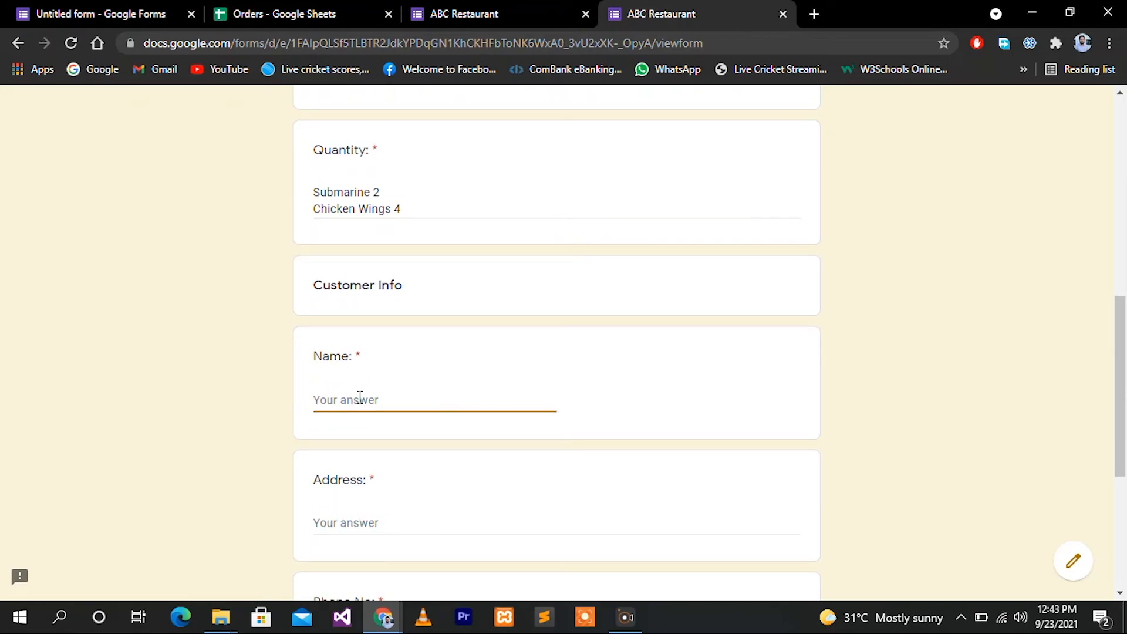
pyautogui.write('abc')
pyautogui.scroll(-2, 352, 446)
pyautogui.click(350, 430)
pyautogui.write('456,mdg, ')
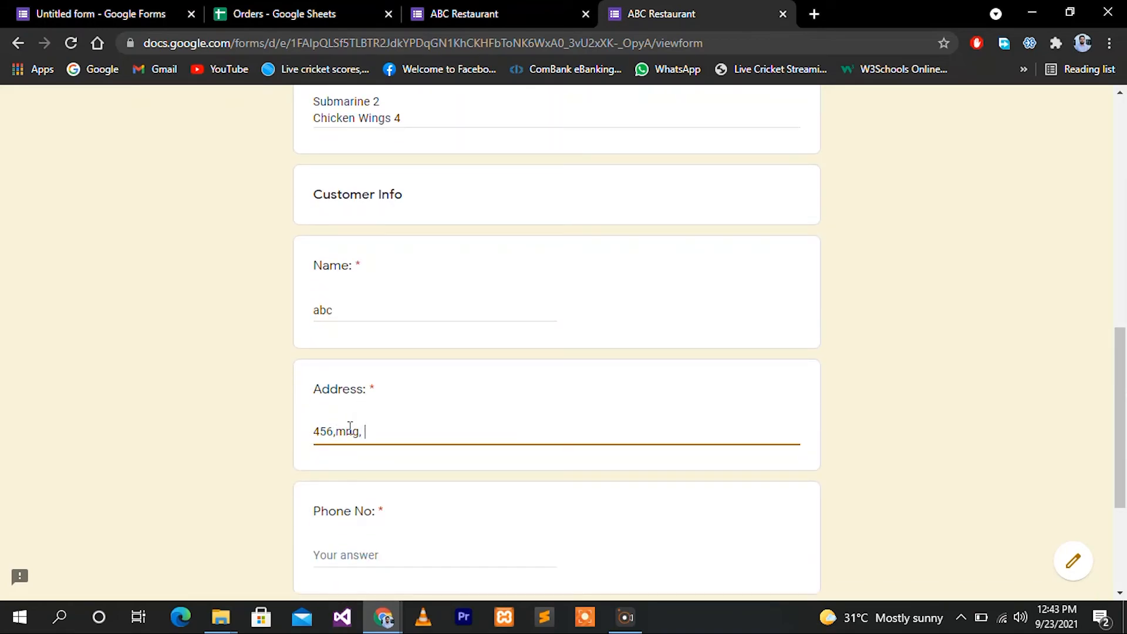
pyautogui.write('kalmunai')
pyautogui.click(343, 557)
pyautogui.scroll(-4, 343, 559)
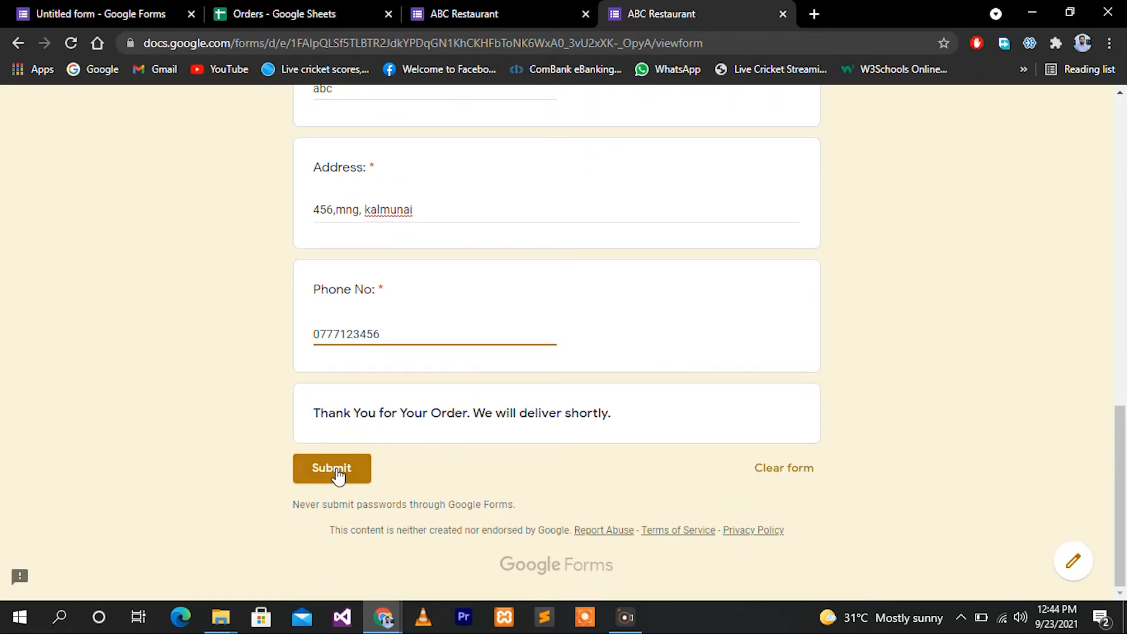
pyautogui.click(334, 470)
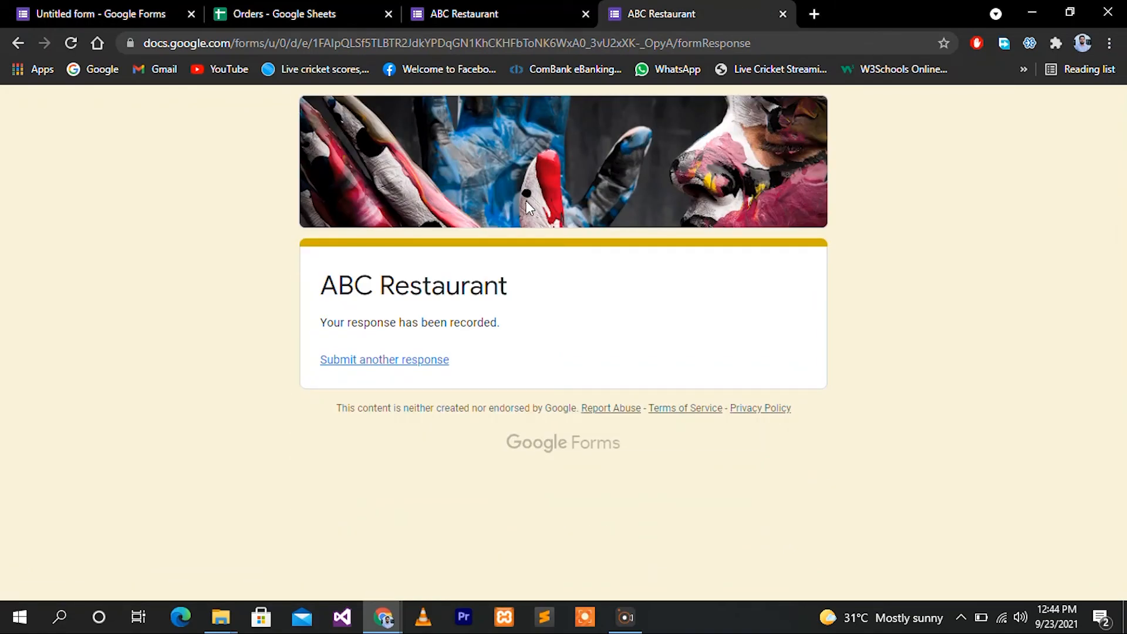
pyautogui.click(300, 16)
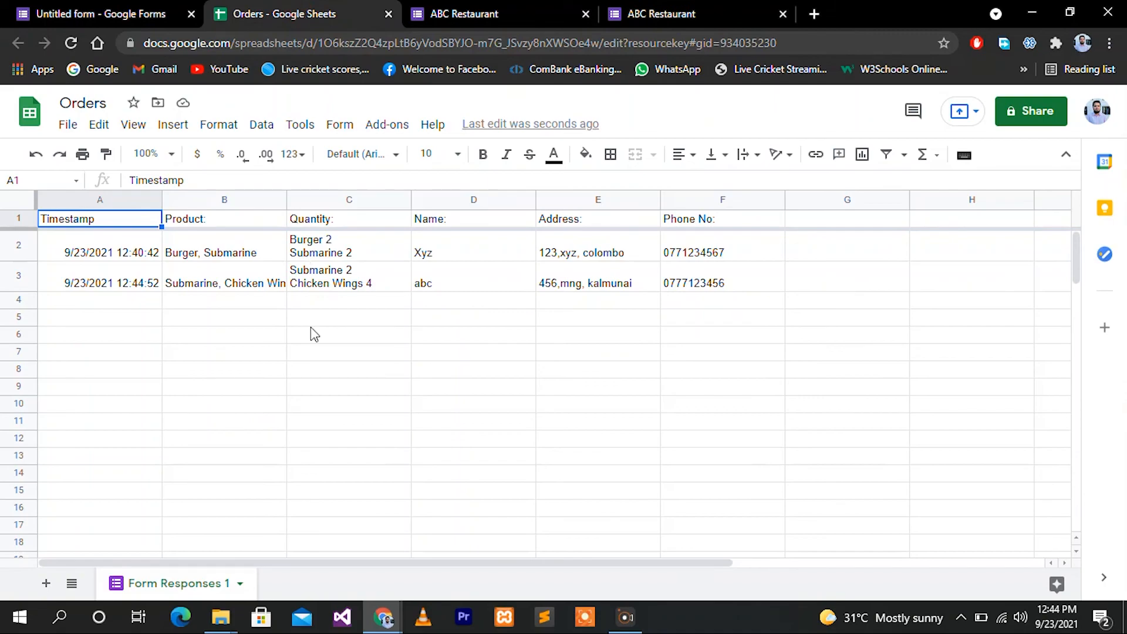